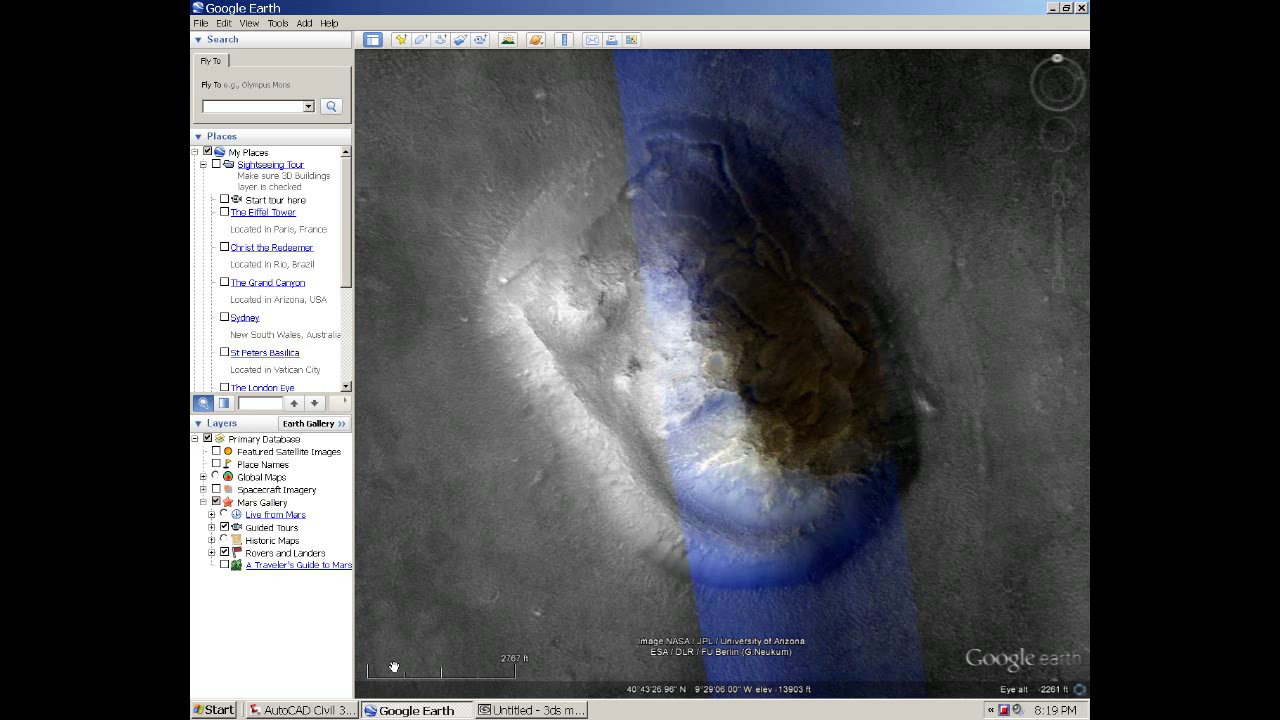
Bring the empty AutoCAD Civil 3D drawing in front of Google Earth
left_click(296, 710)
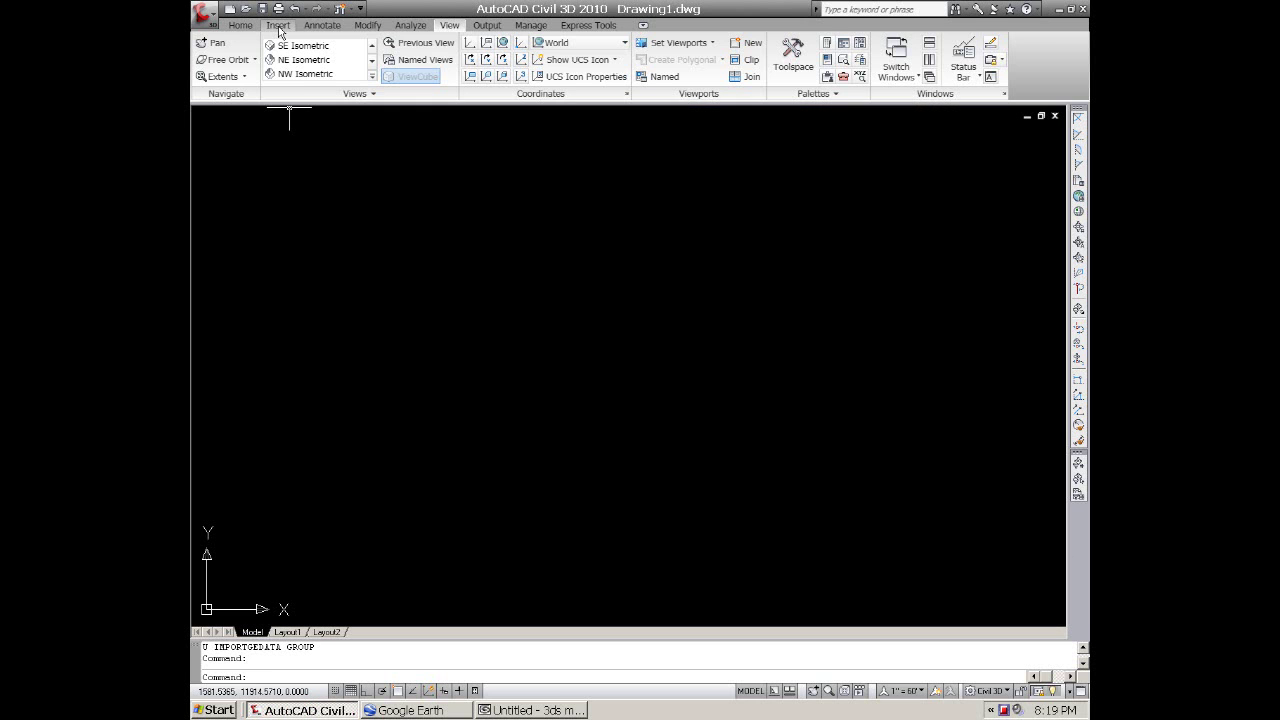
Import the Face on Mars Google Earth image and surface at 0,0 with rotation 0
left_click(277, 25)
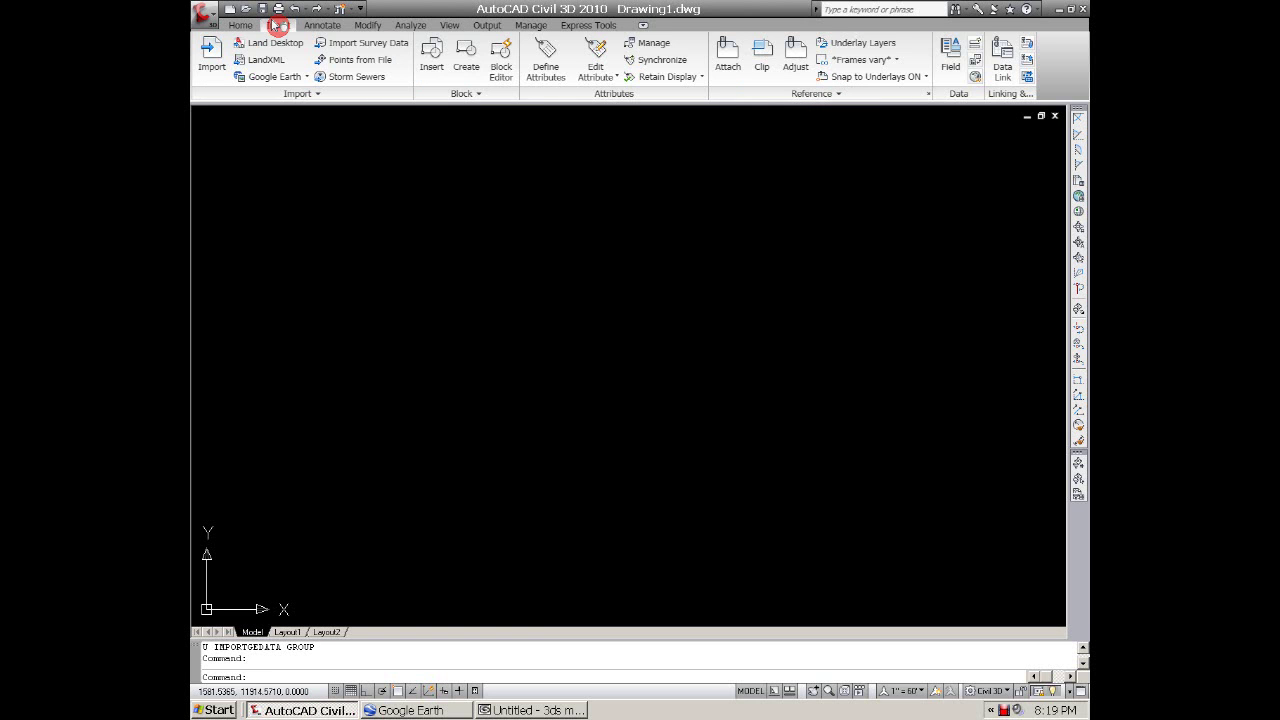
left_click(302, 76)
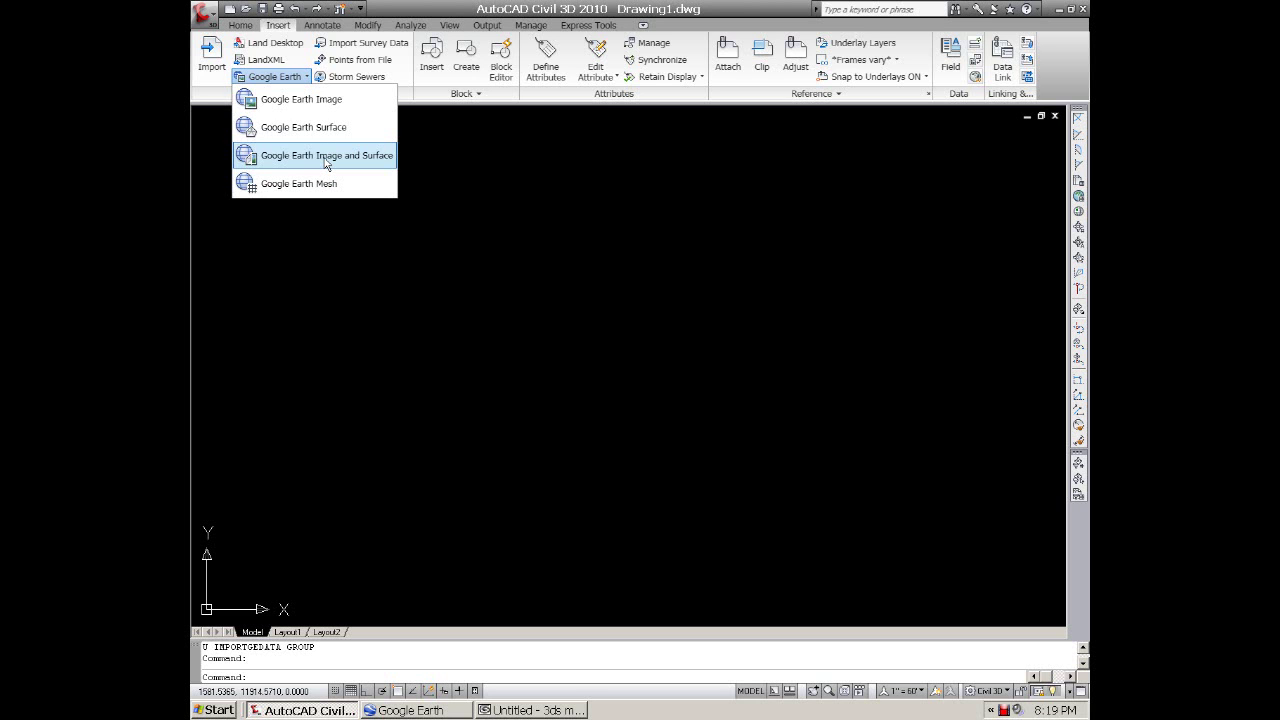
left_click(325, 157)
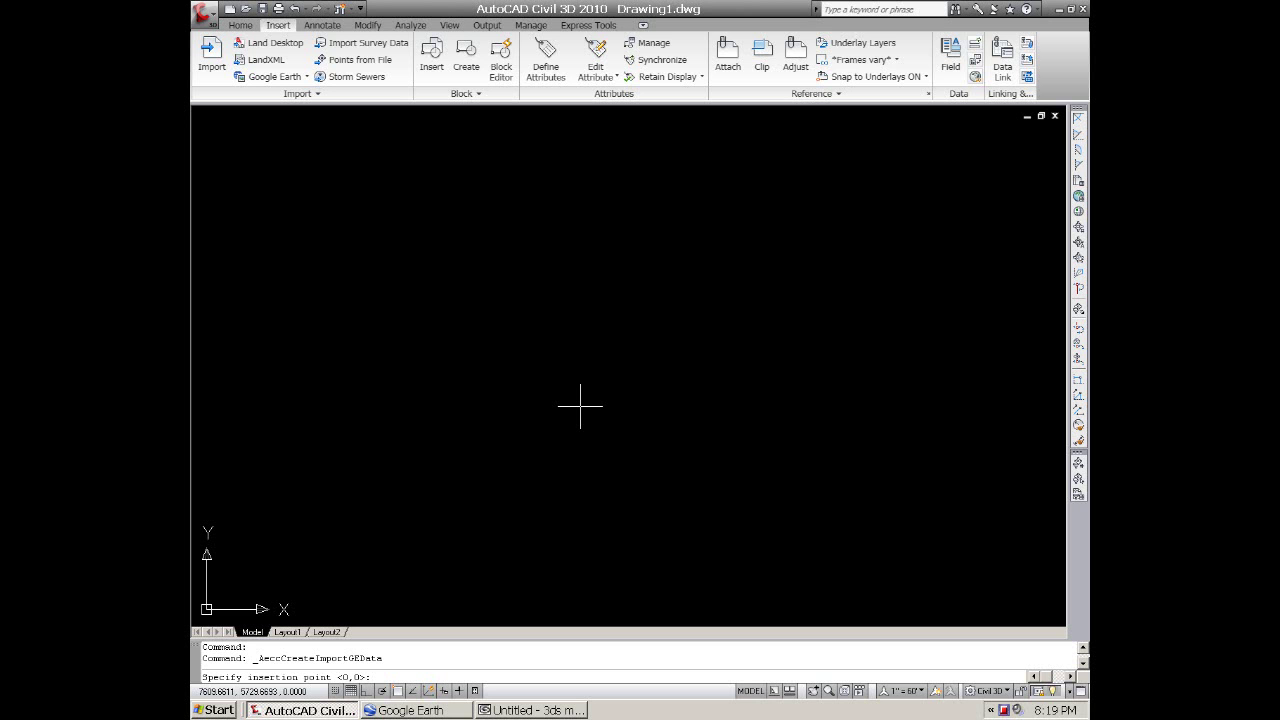
key("Return")
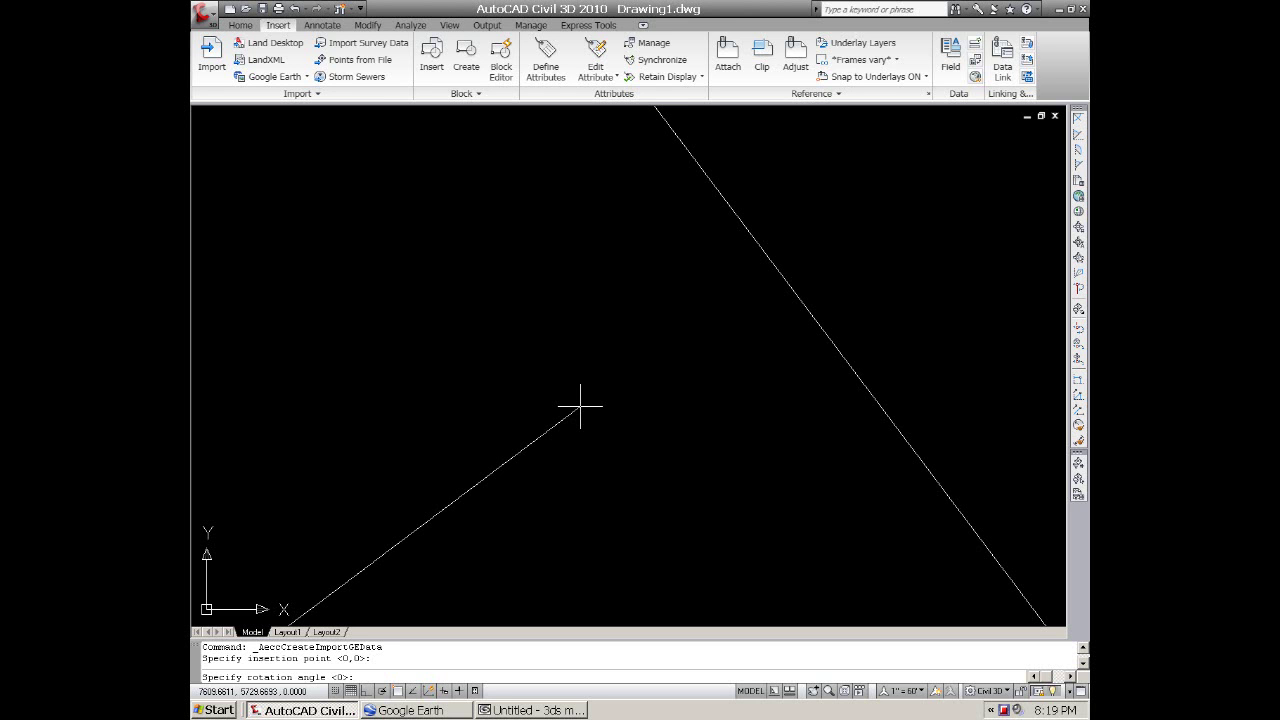
key("Return")
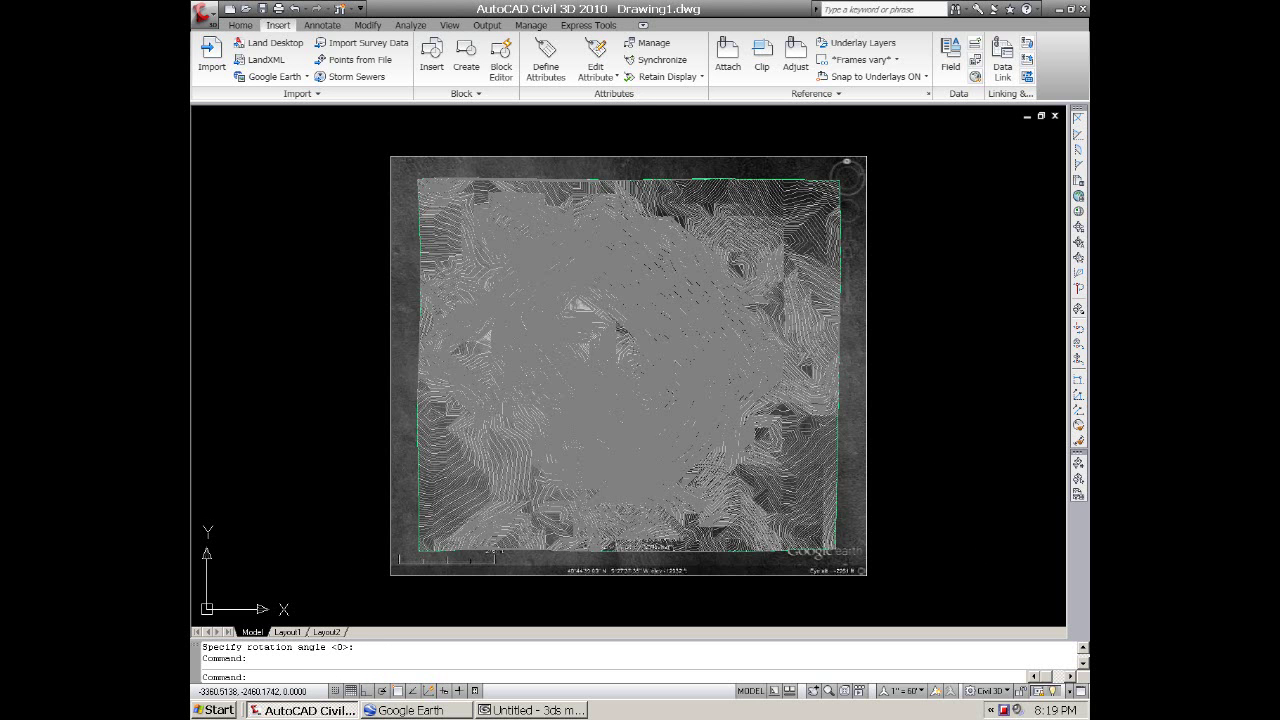
left_click(492, 180)
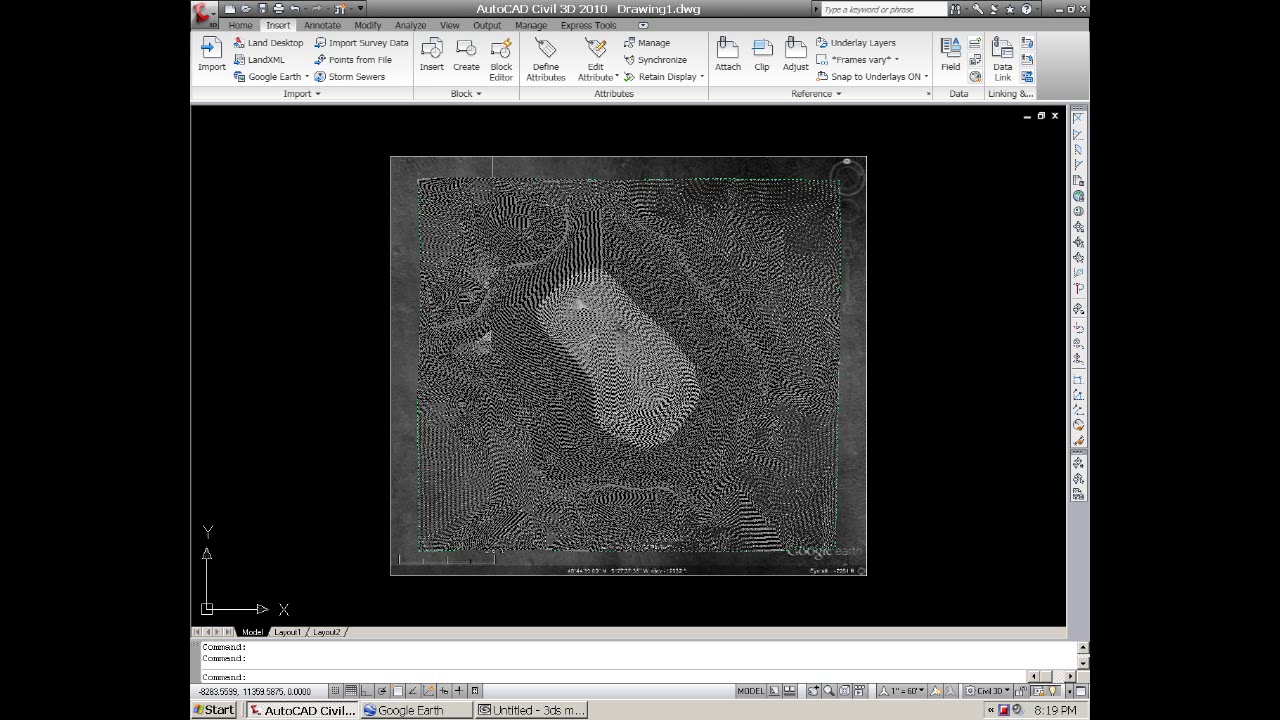
Edit the surface contour style to a 50' minor interval, giving 250' majors
right_click(497, 209)
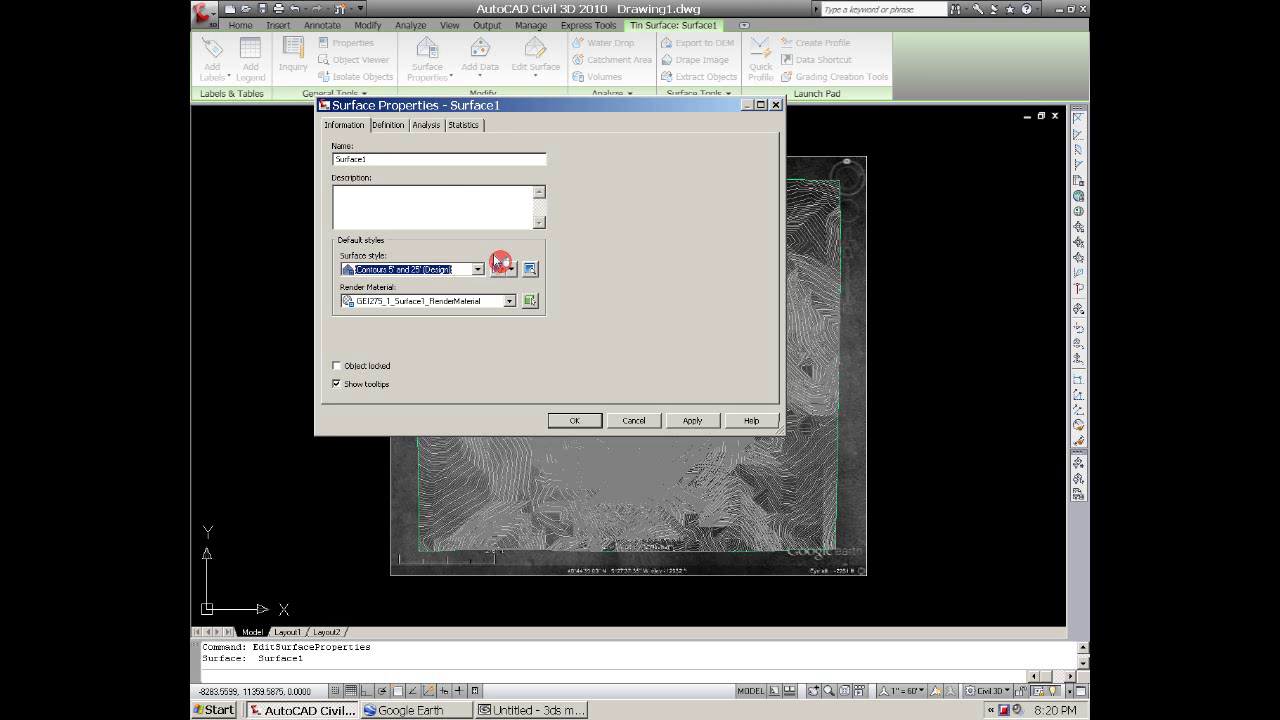
left_click(497, 265)
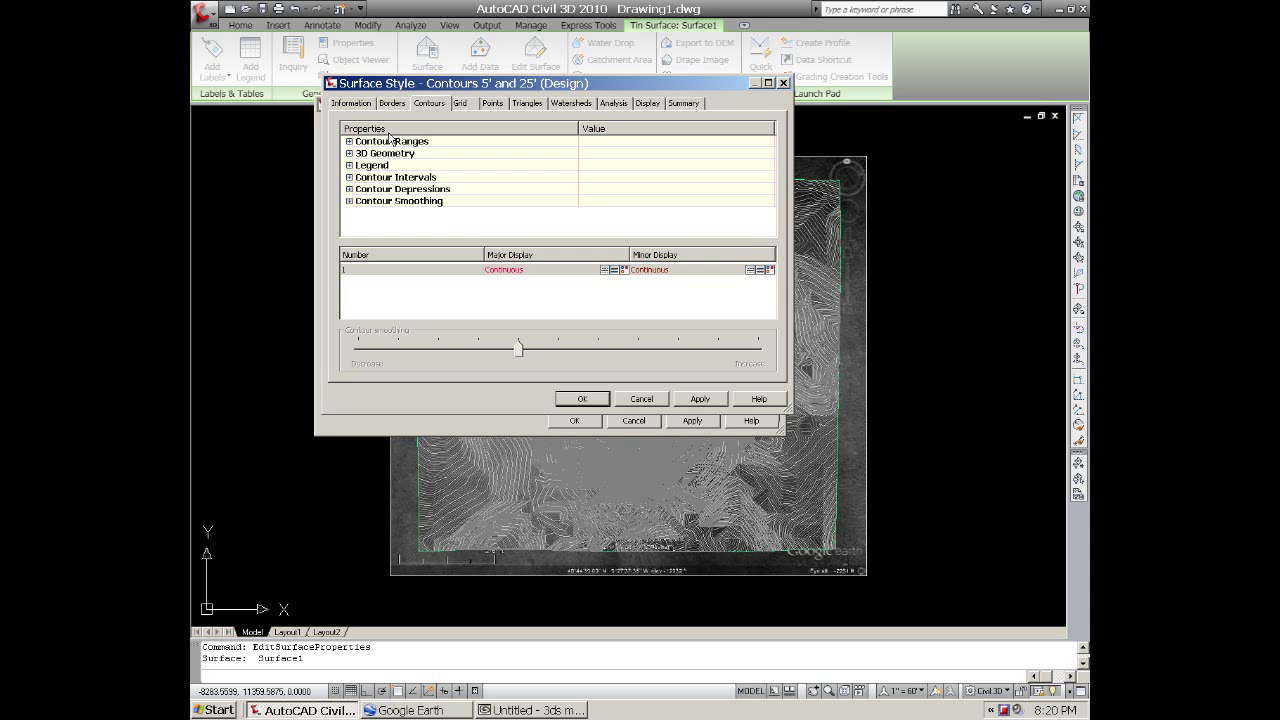
left_click(349, 177)
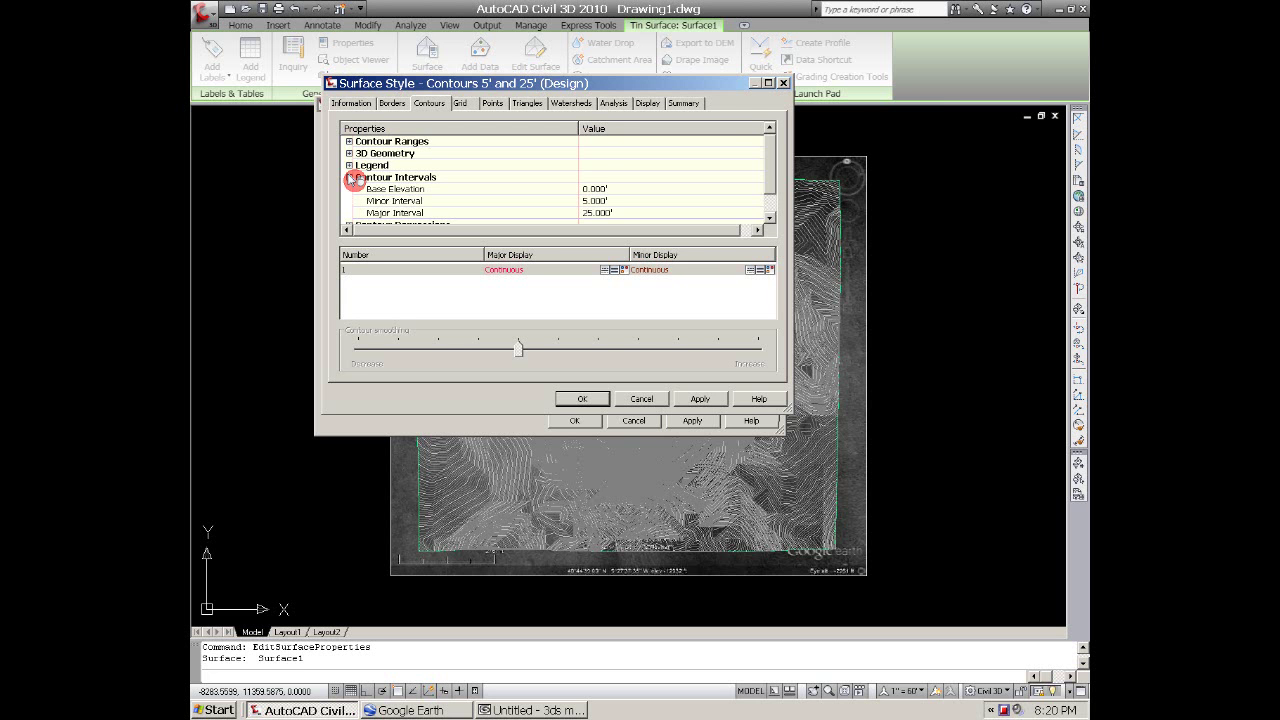
left_click(604, 200)
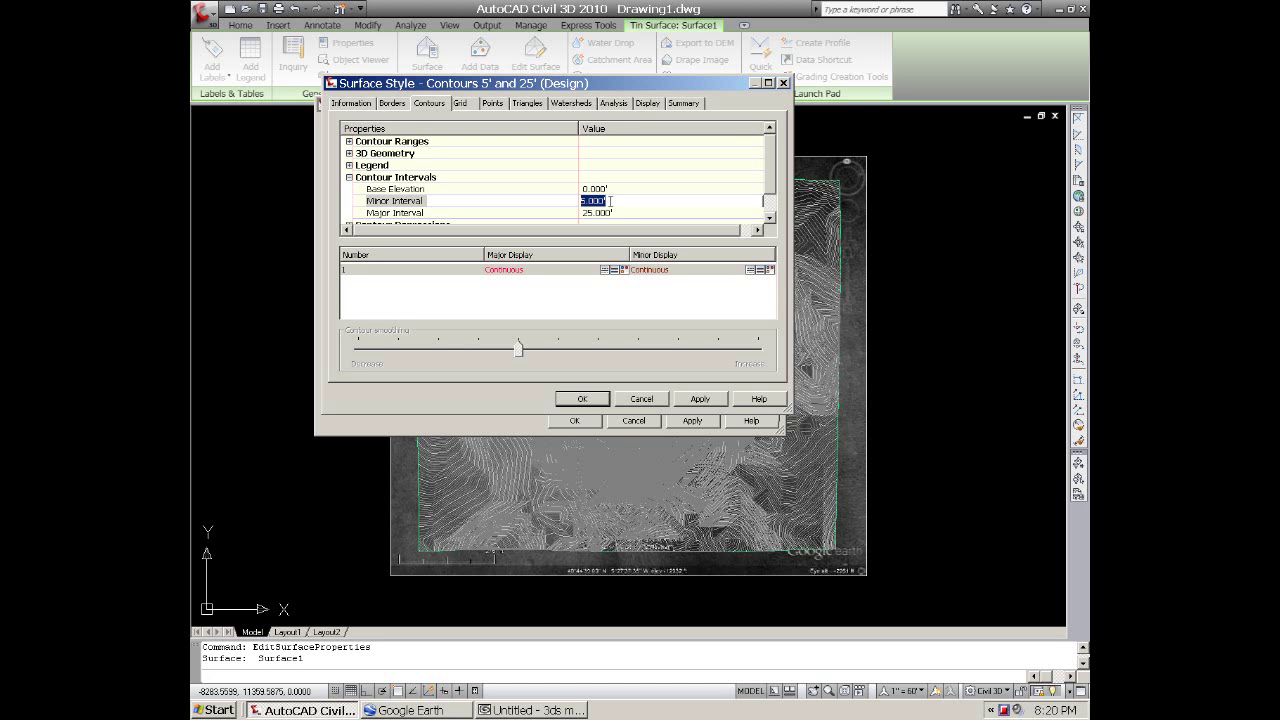
type("50")
key("Return")
left_click(578, 388)
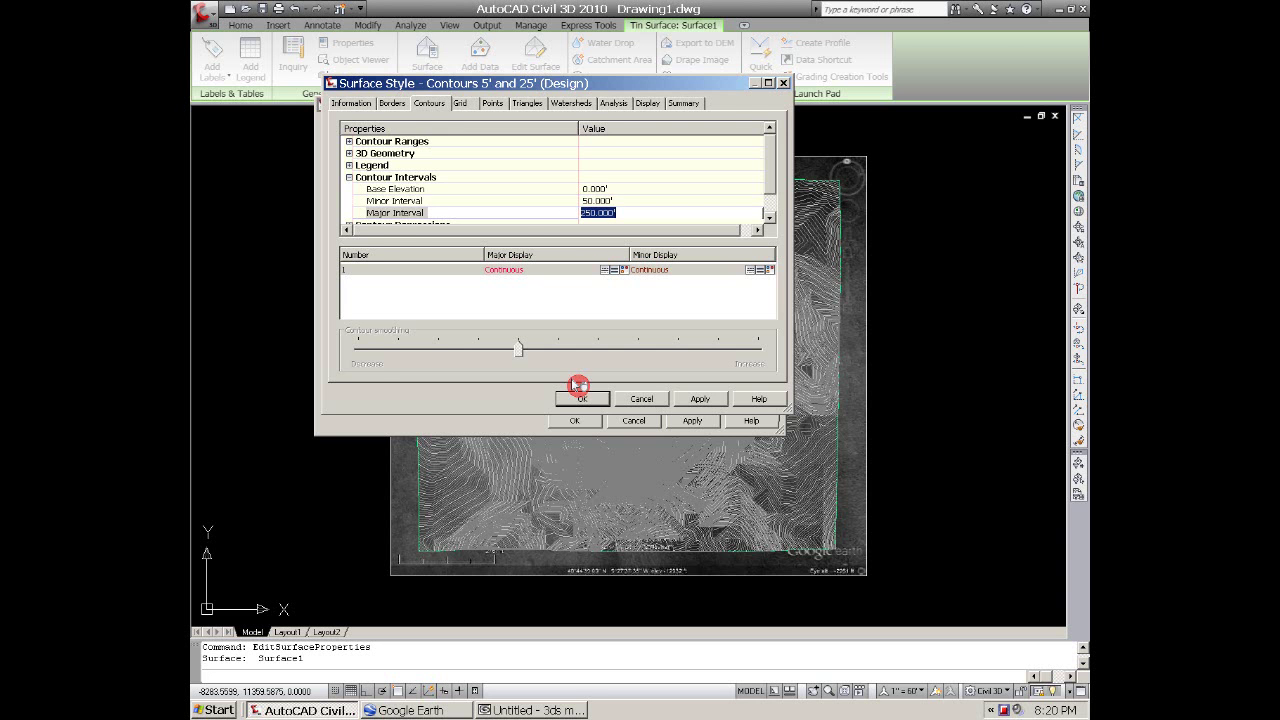
left_click(577, 418)
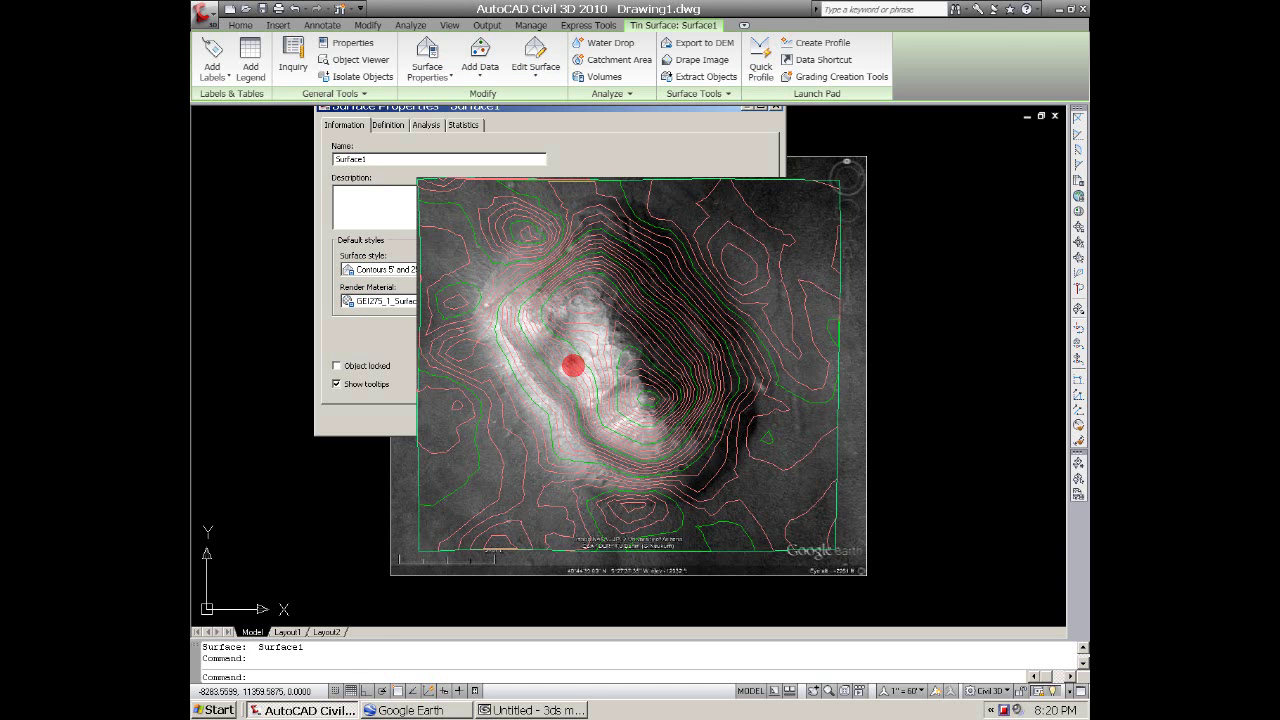
scroll(515, 333, "down", 2)
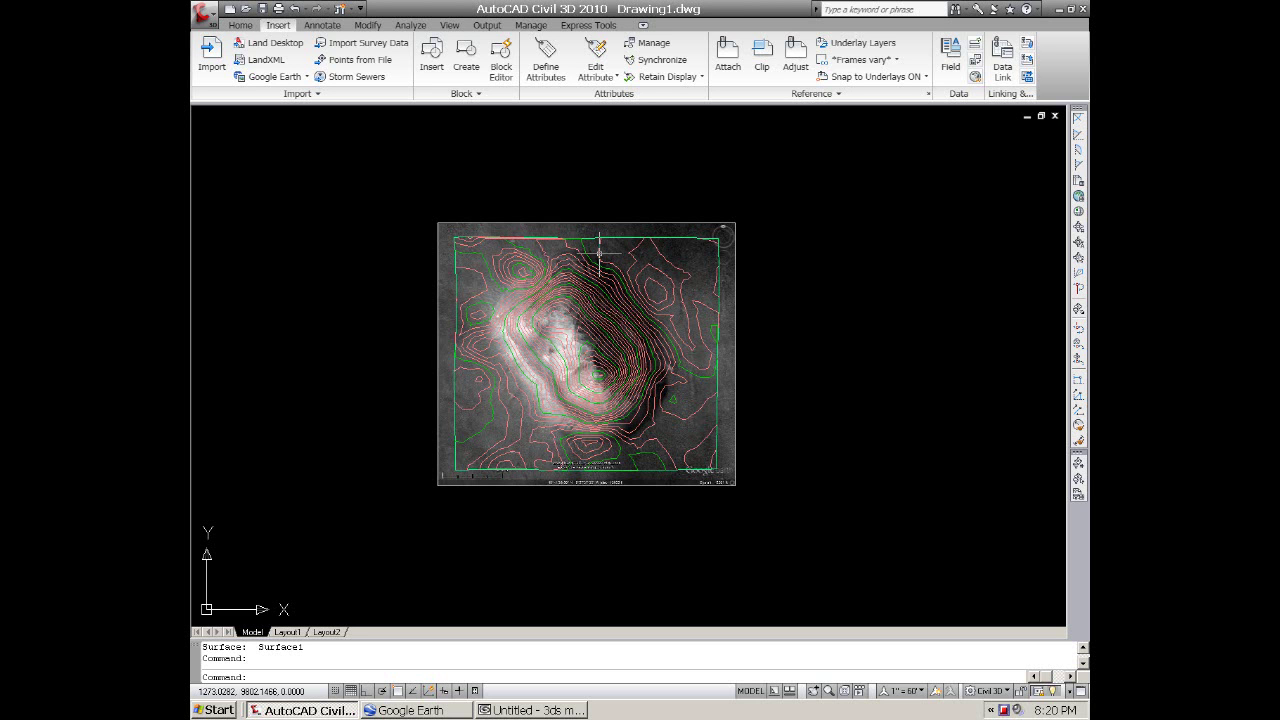
Drape the Google Earth image GEI275 onto Surface1
left_click(566, 249)
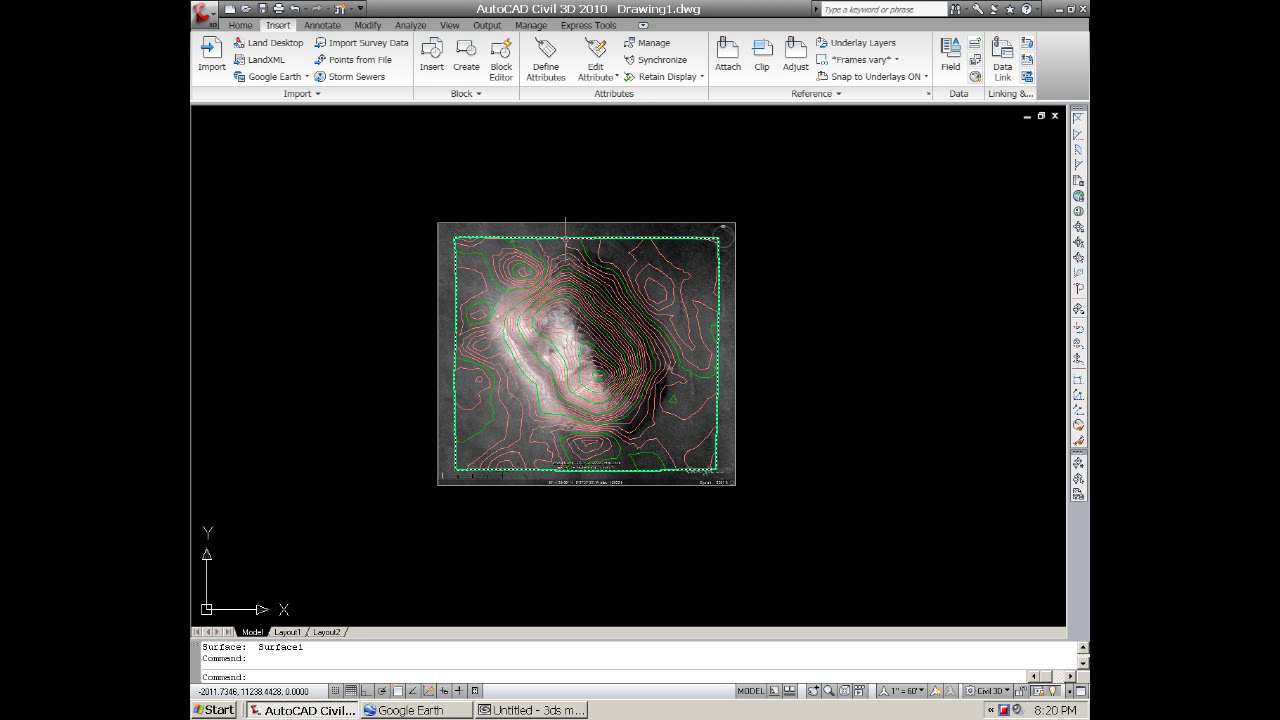
left_click(565, 237)
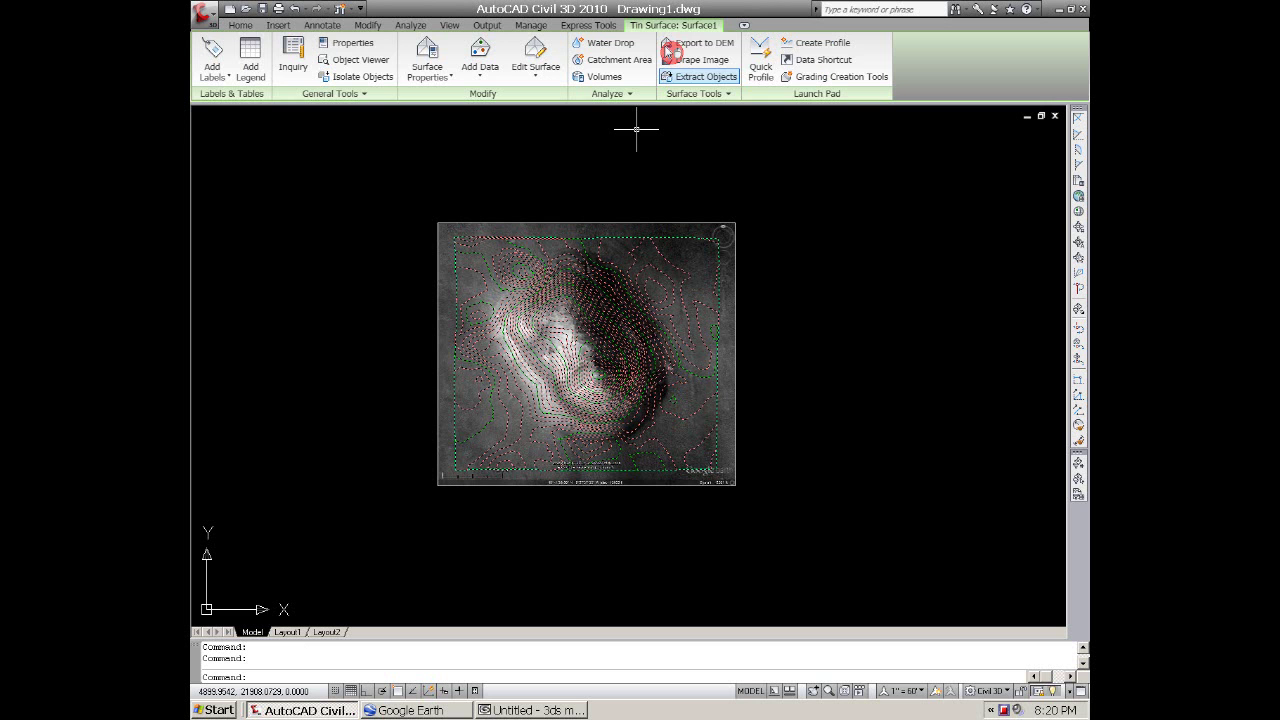
left_click(700, 60)
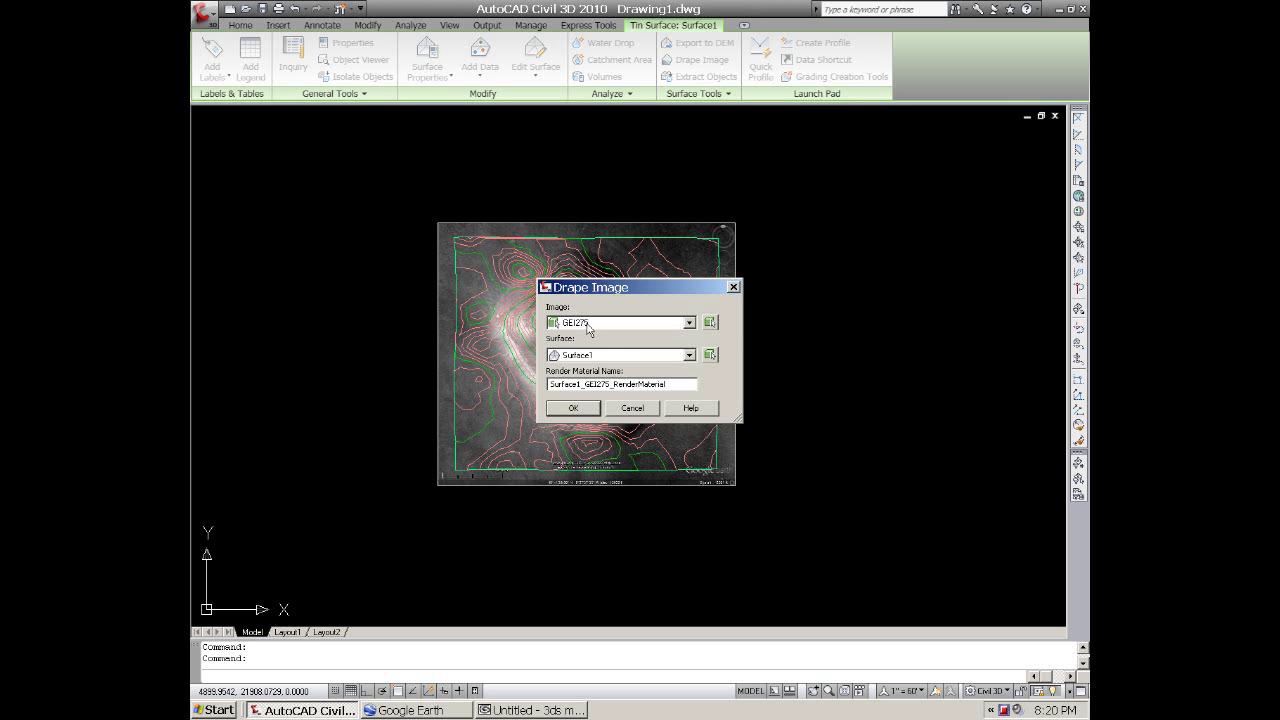
left_click(576, 408)
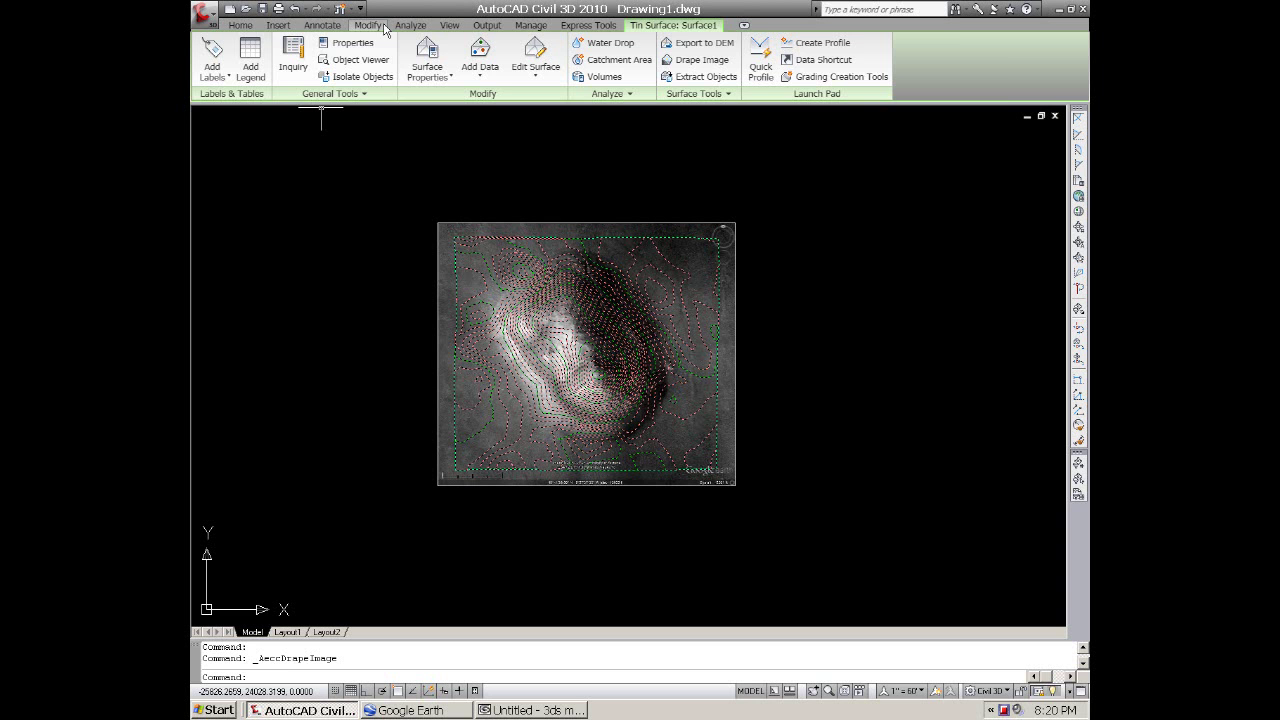
Switch to an isometric view and hide the flat Google Earth image
left_click(447, 26)
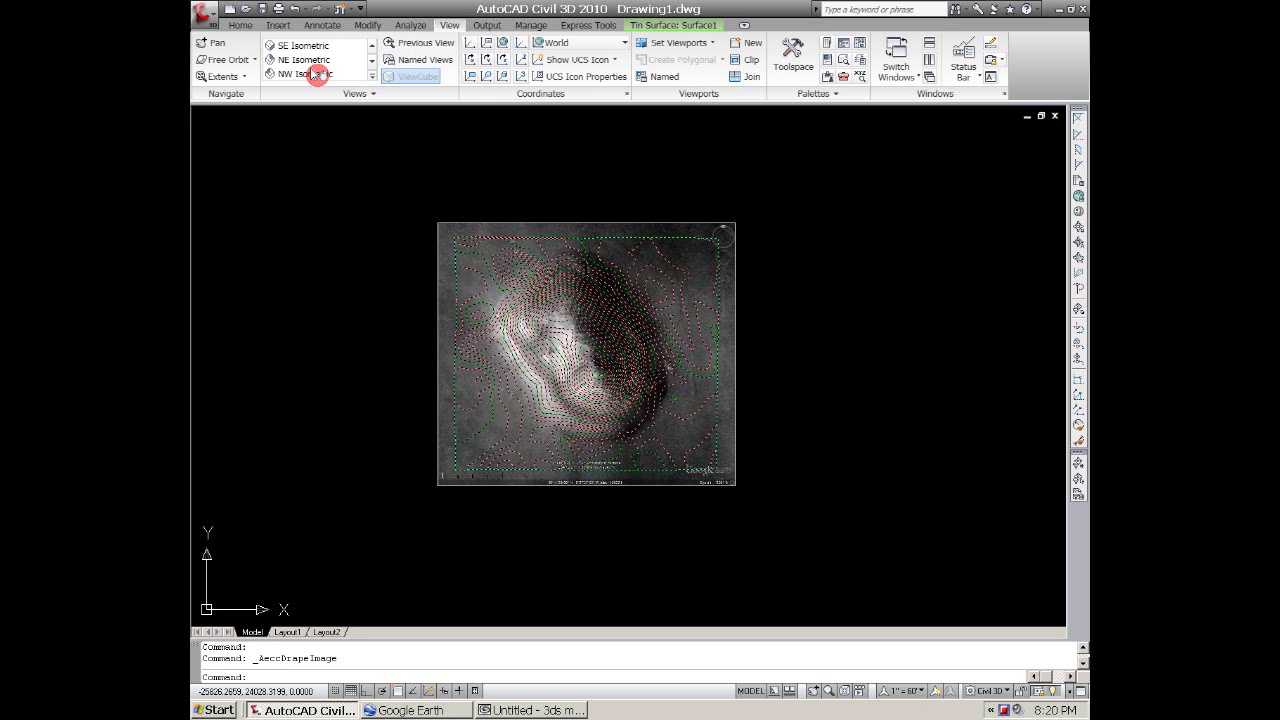
left_click(352, 59)
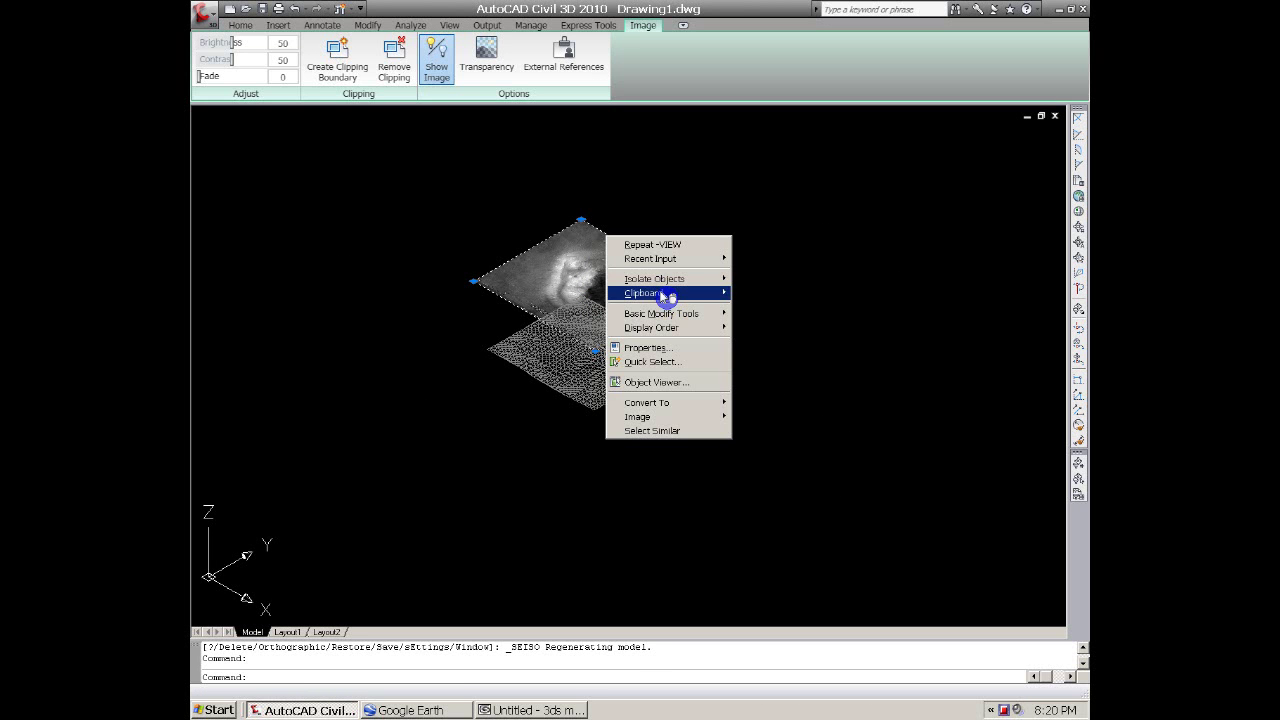
mouse_move(700, 278)
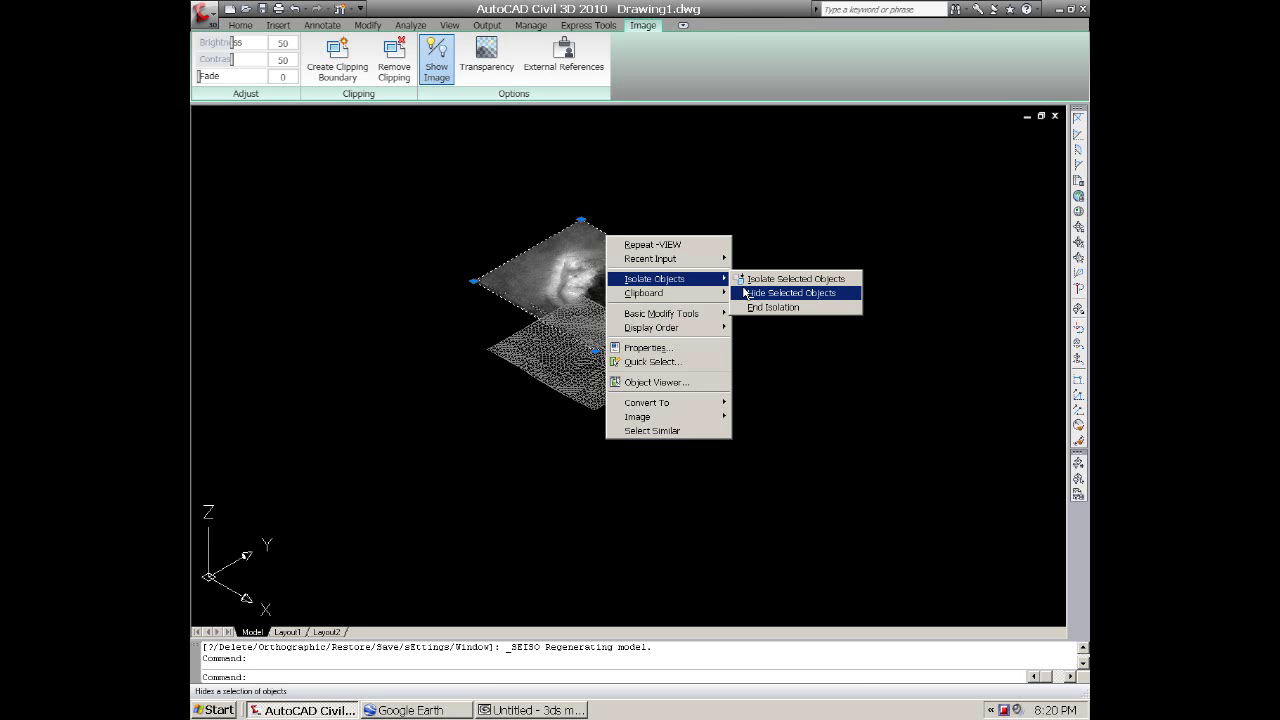
left_click(775, 293)
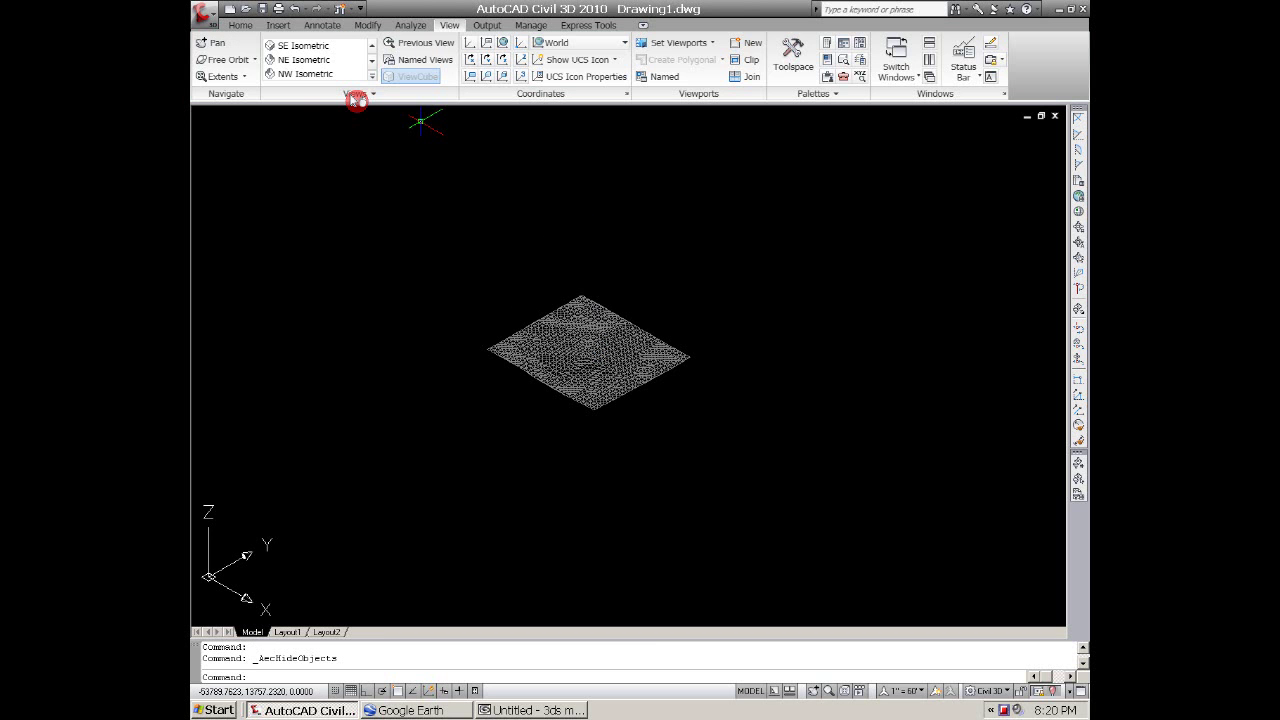
Apply the Realistic visual style to the view
left_click(374, 95)
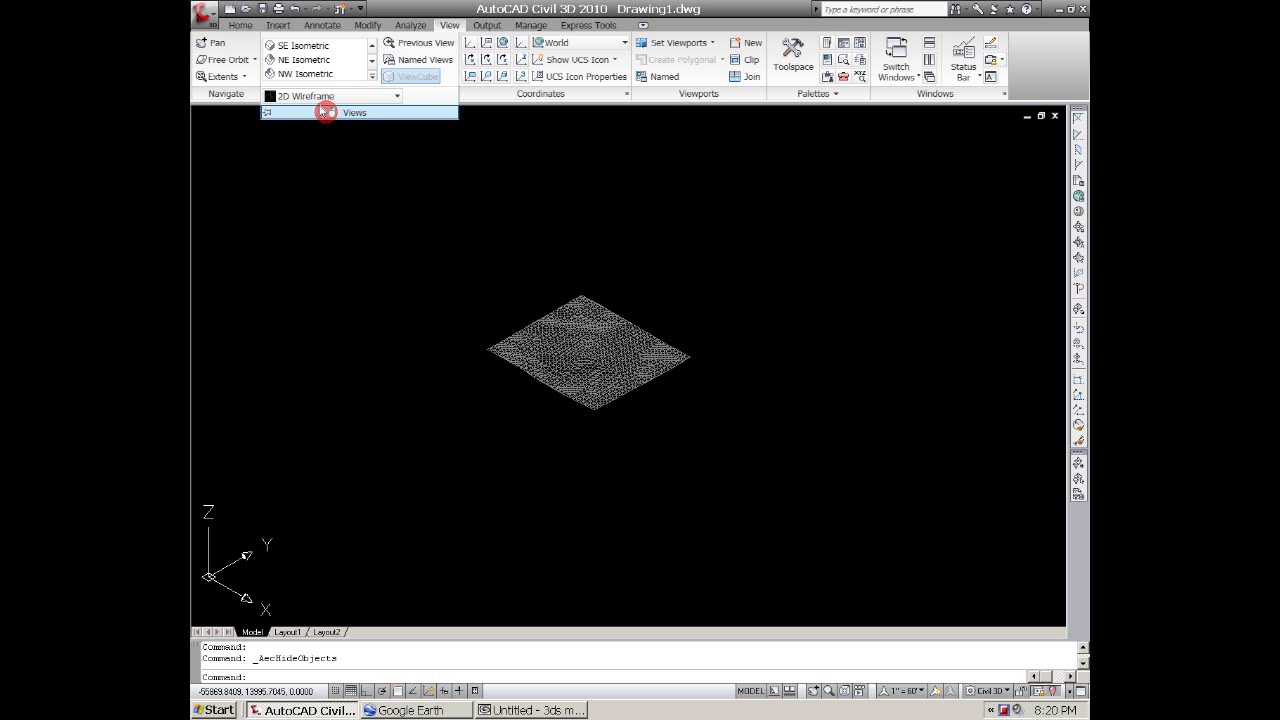
left_click(395, 94)
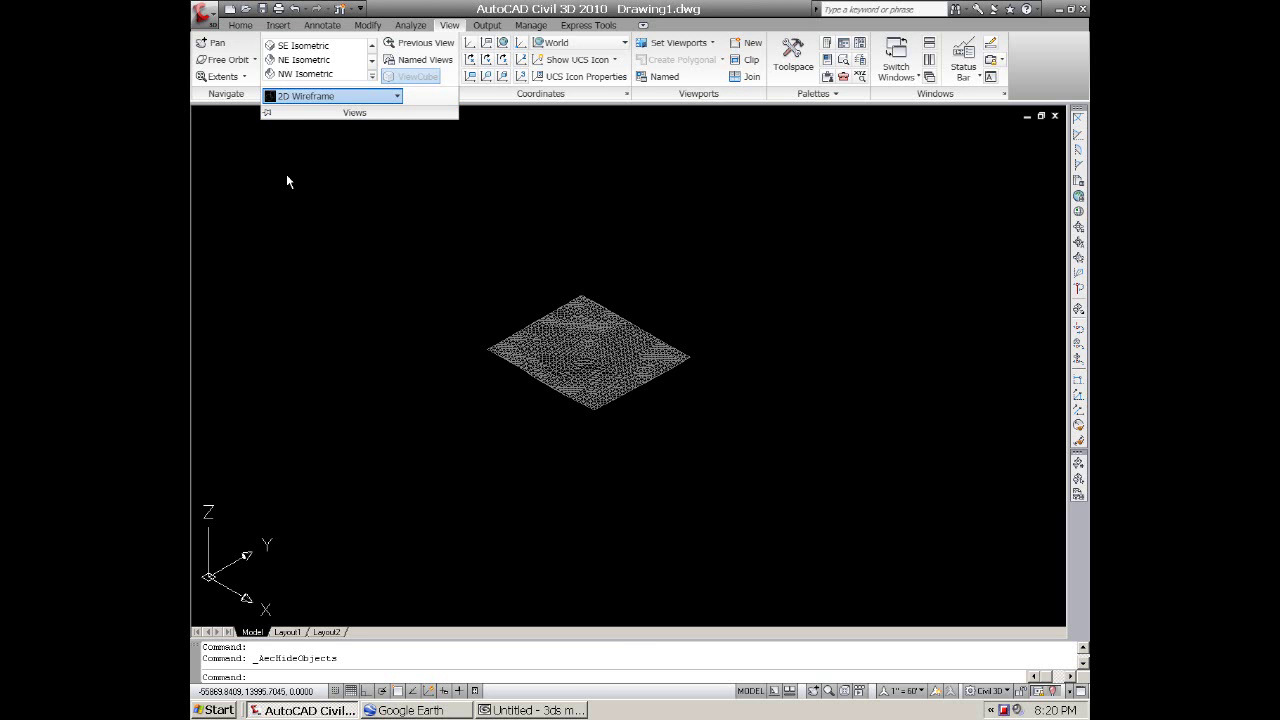
key("r")
left_click(567, 367)
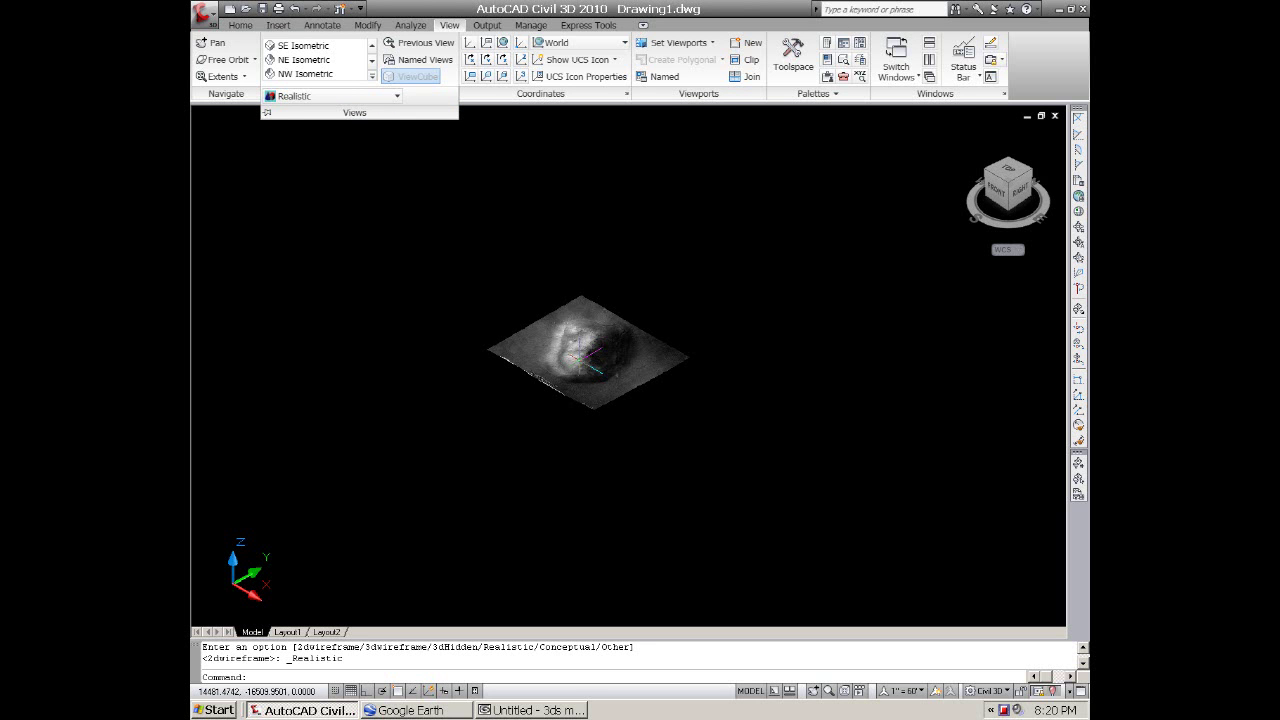
Zoom in and pan so the shaded Mars terrain fills most of the view
scroll(592, 358, "up", 3)
scroll(597, 356, "up", 3)
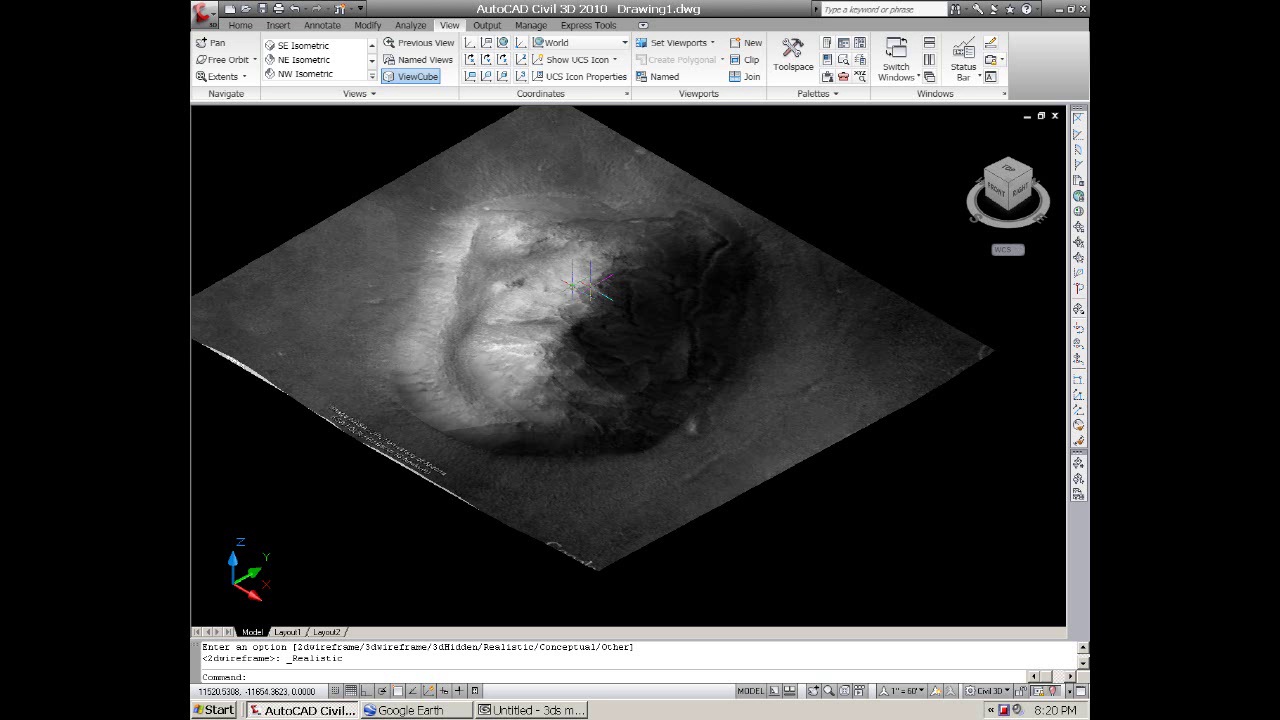
scroll(590, 284, "down", 4)
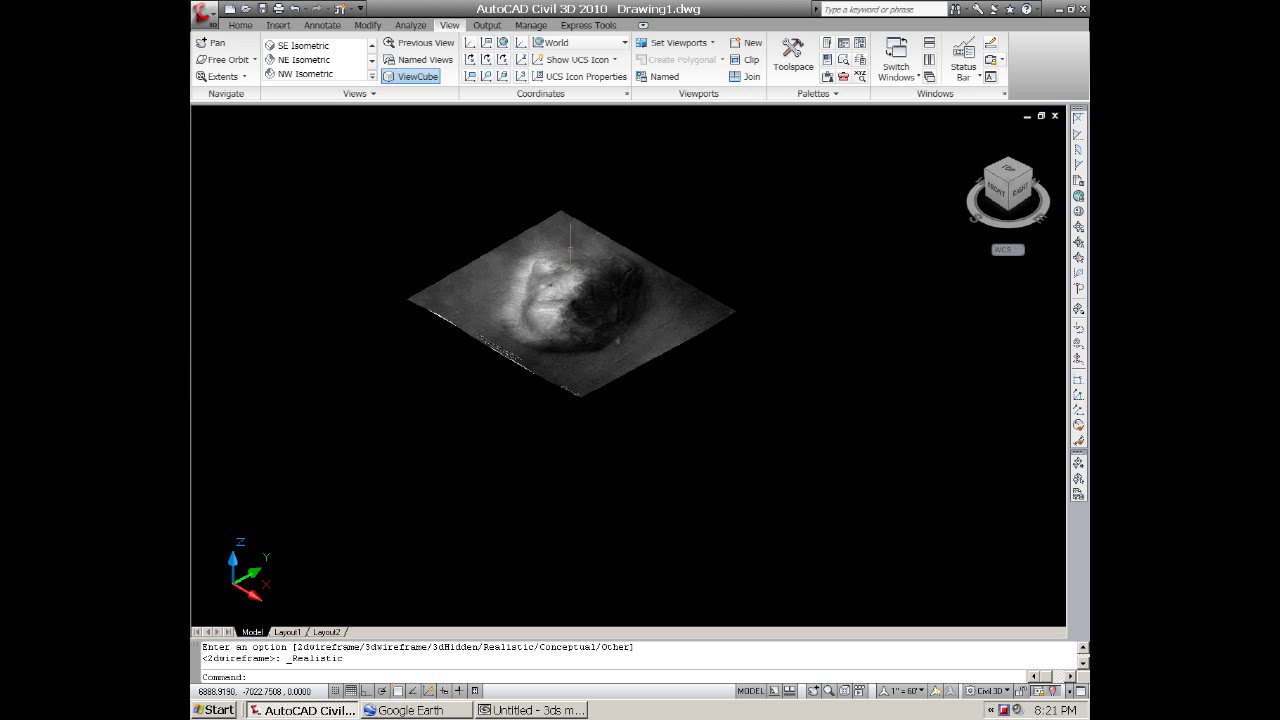
scroll(570, 250, "up", 3)
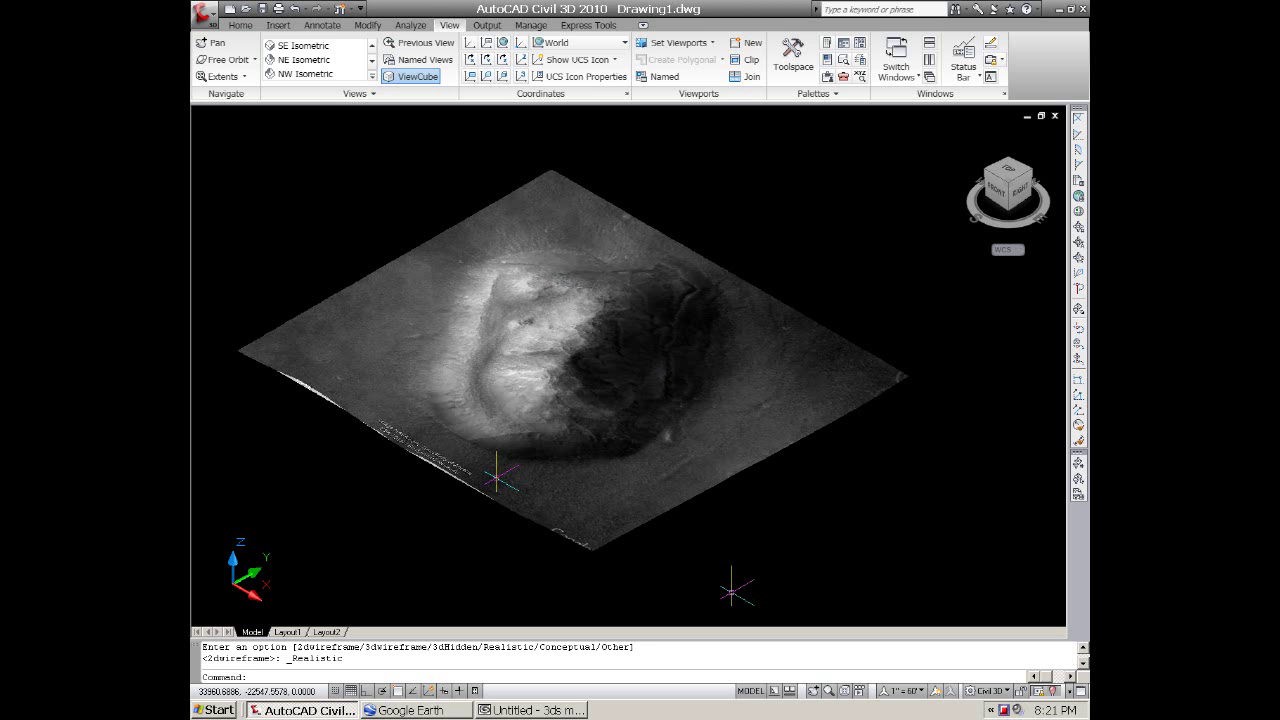
type("pan")
key("Return")
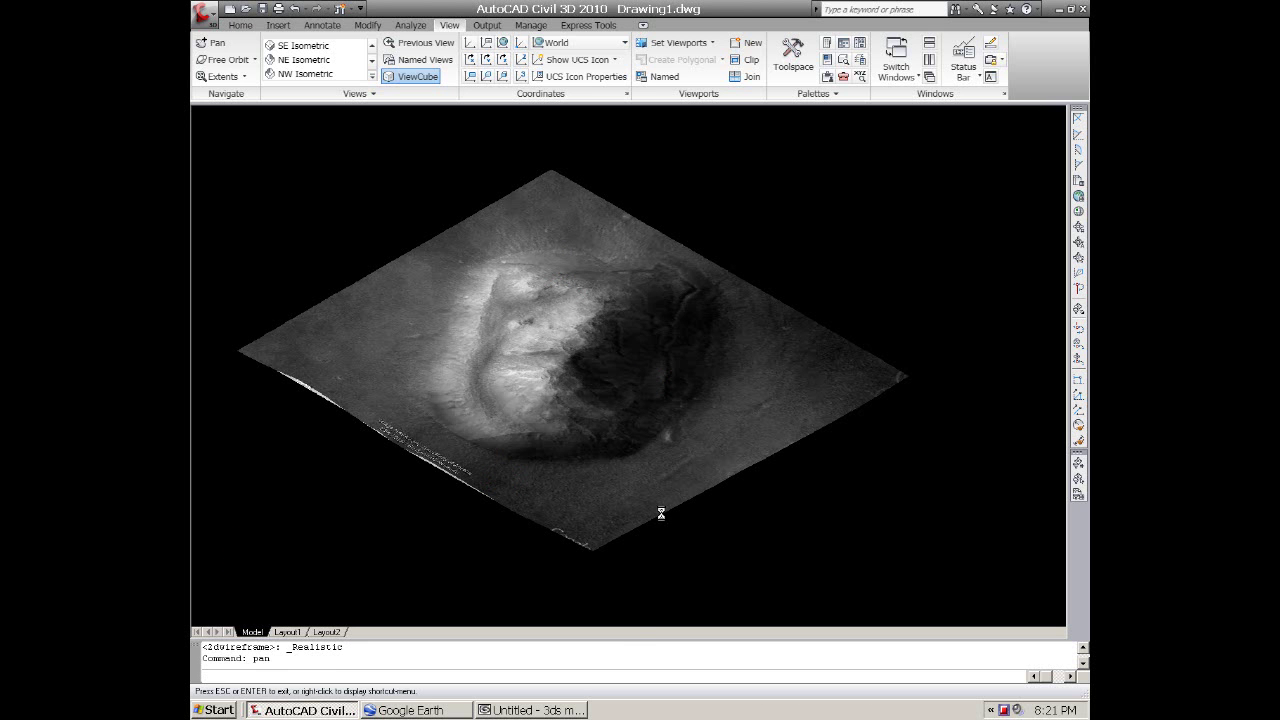
key("Escape")
Switch to plan view and choose Export to AutoCAD 2000 from the Application menu
type("plan")
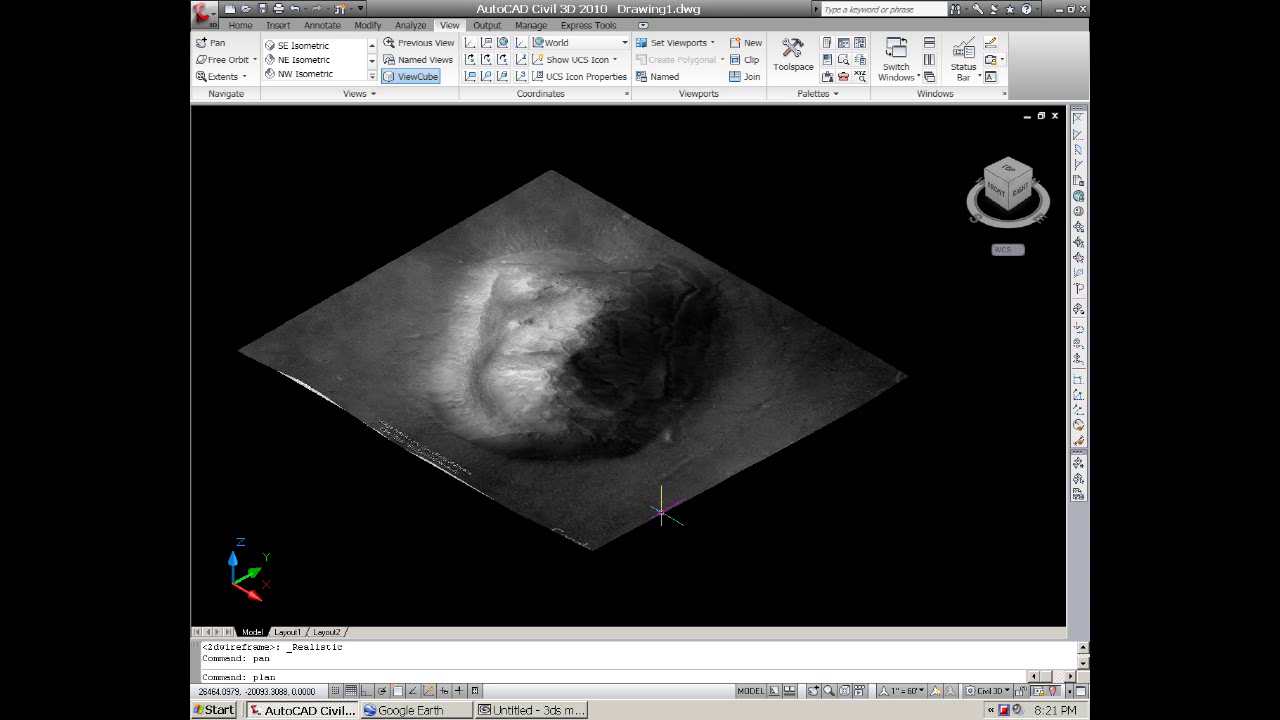
key("Return")
key("Return")
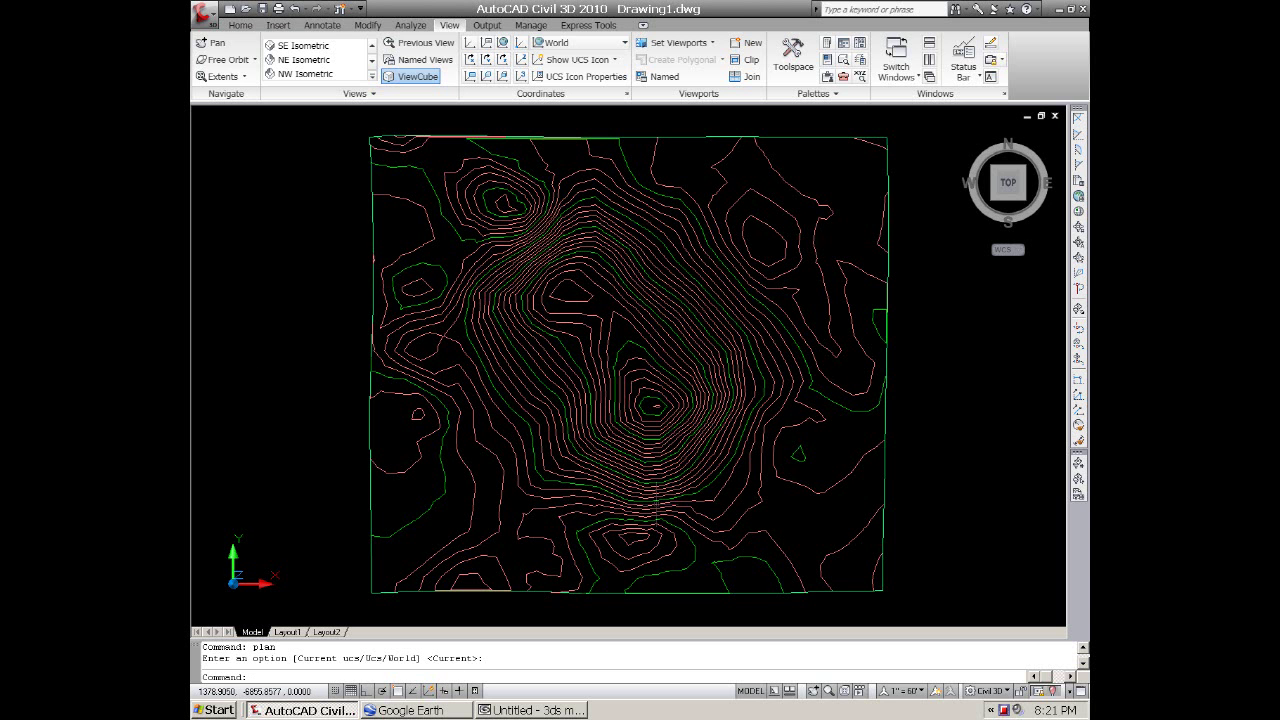
left_click(205, 15)
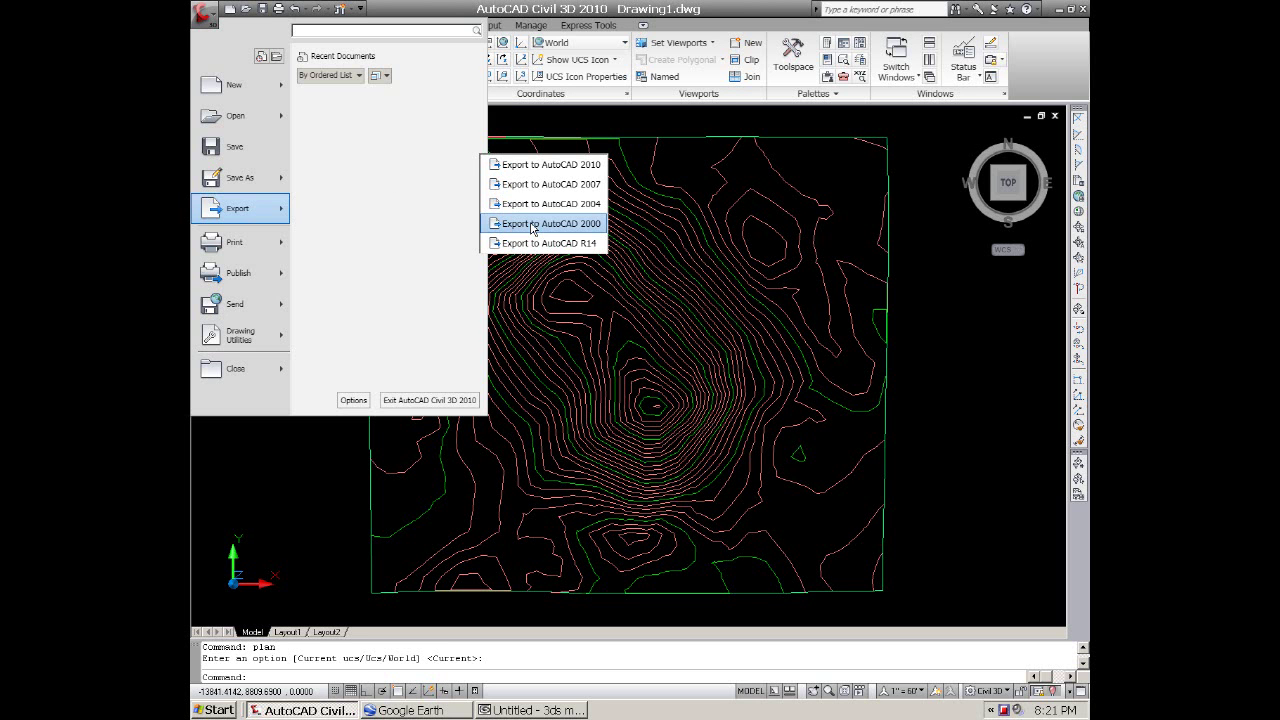
left_click(529, 223)
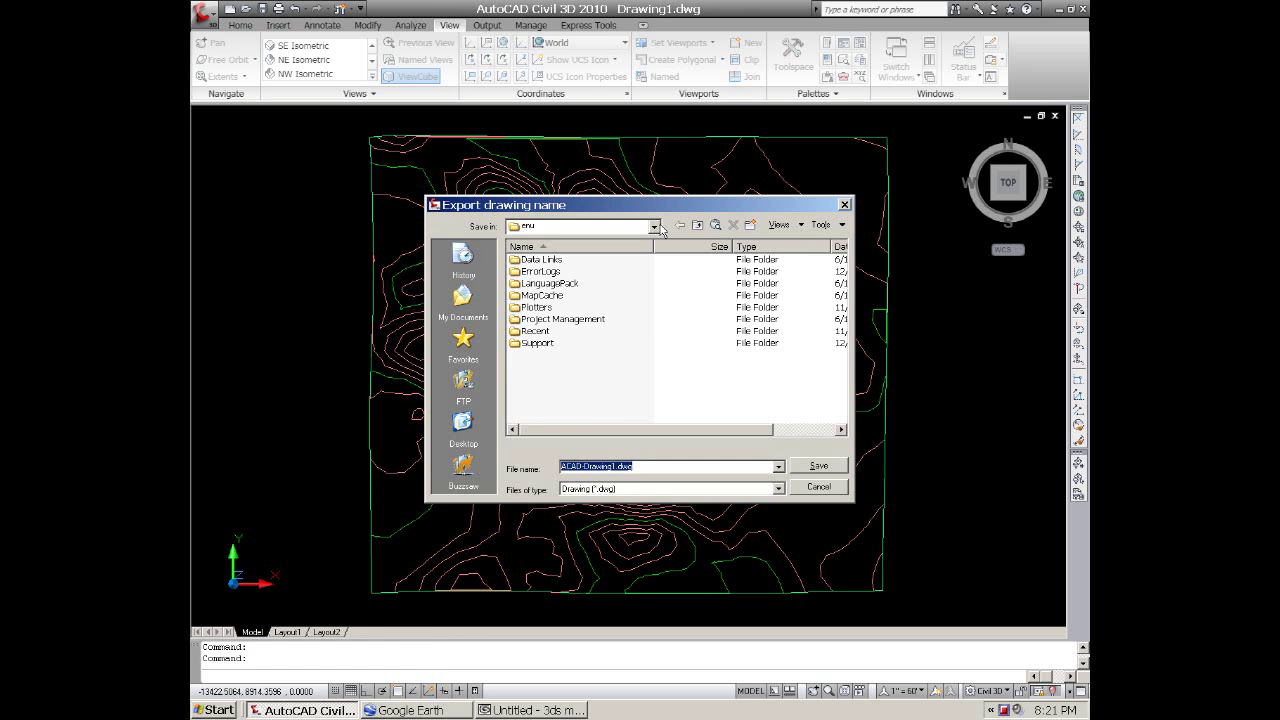
Browse the Local Disk (F:) drive in the export dialog, opening the projects folder
left_click(654, 226)
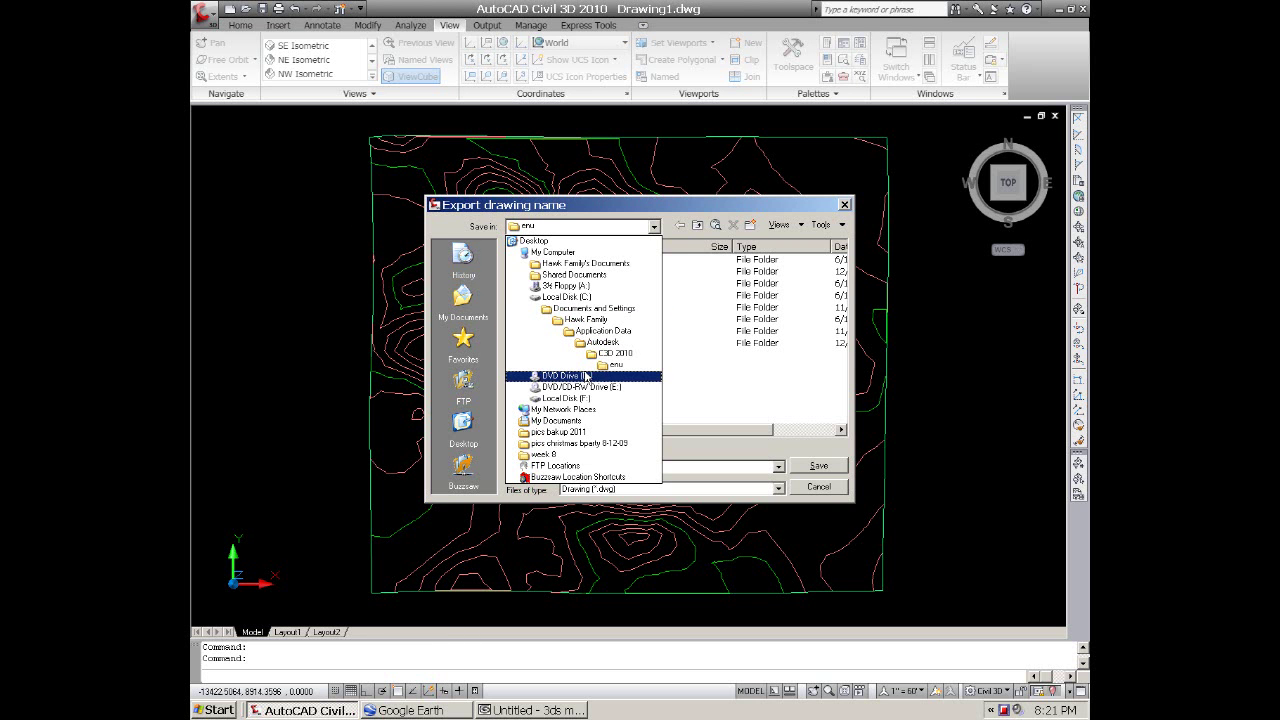
left_click(566, 398)
left_click(514, 308)
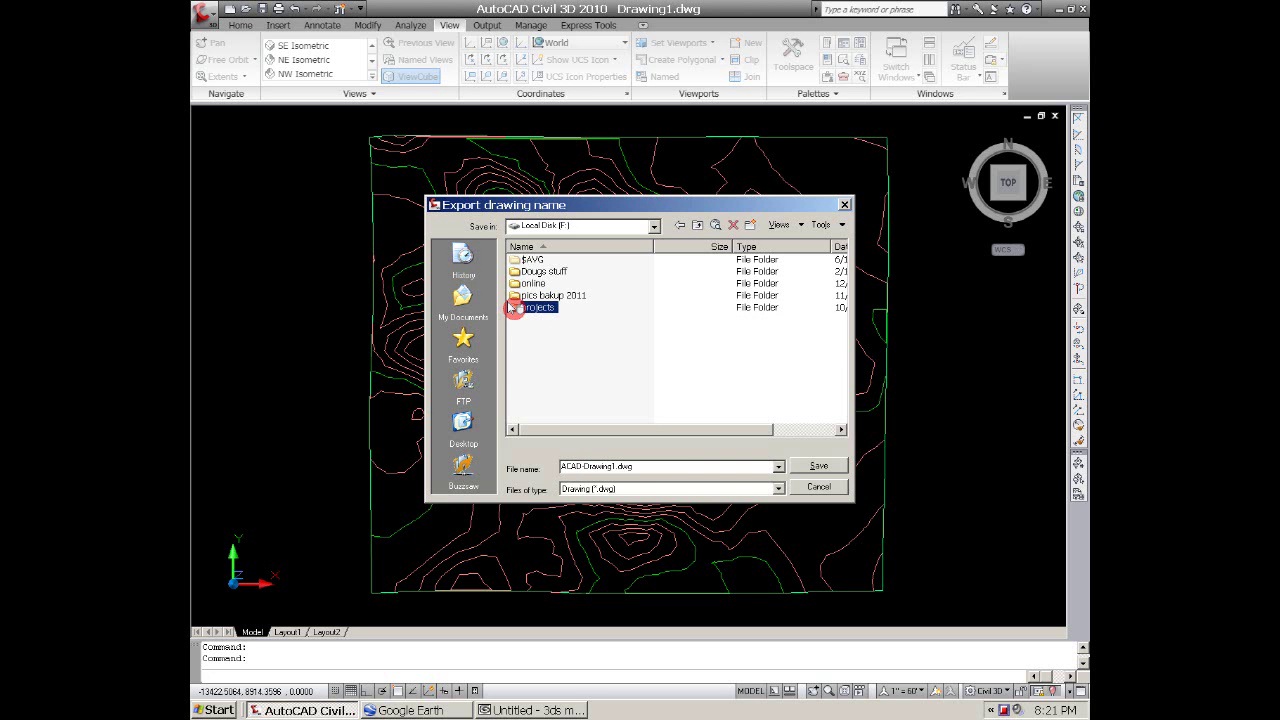
double_click(514, 308)
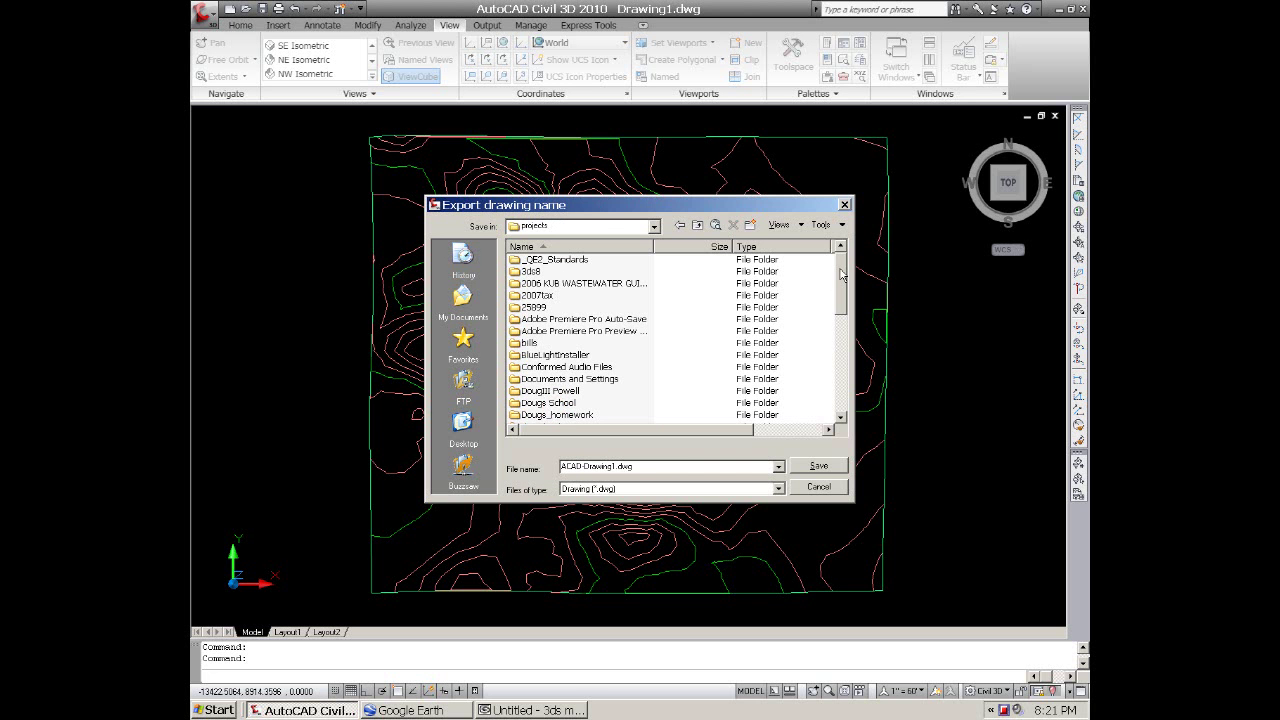
mouse_move(841, 276)
left_mouse_down()
mouse_move(851, 367)
mouse_move(833, 272)
left_mouse_up()
left_click(651, 228)
left_click(553, 331)
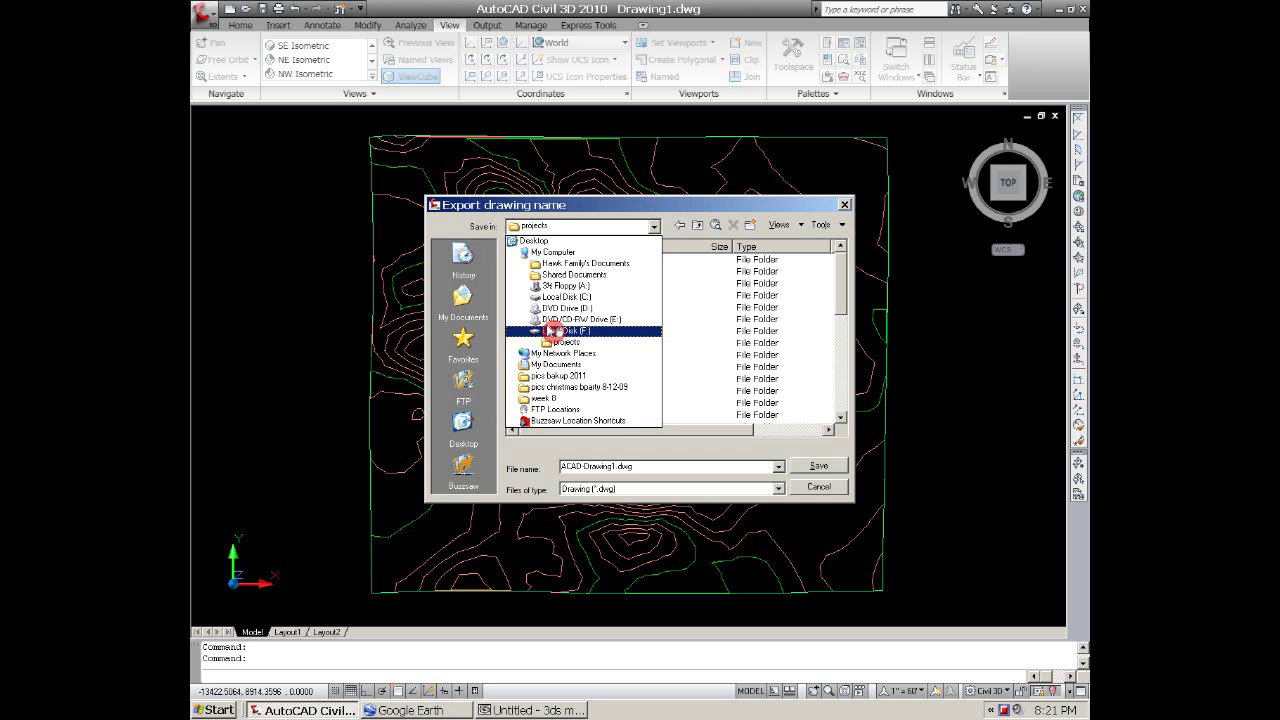
double_click(516, 303)
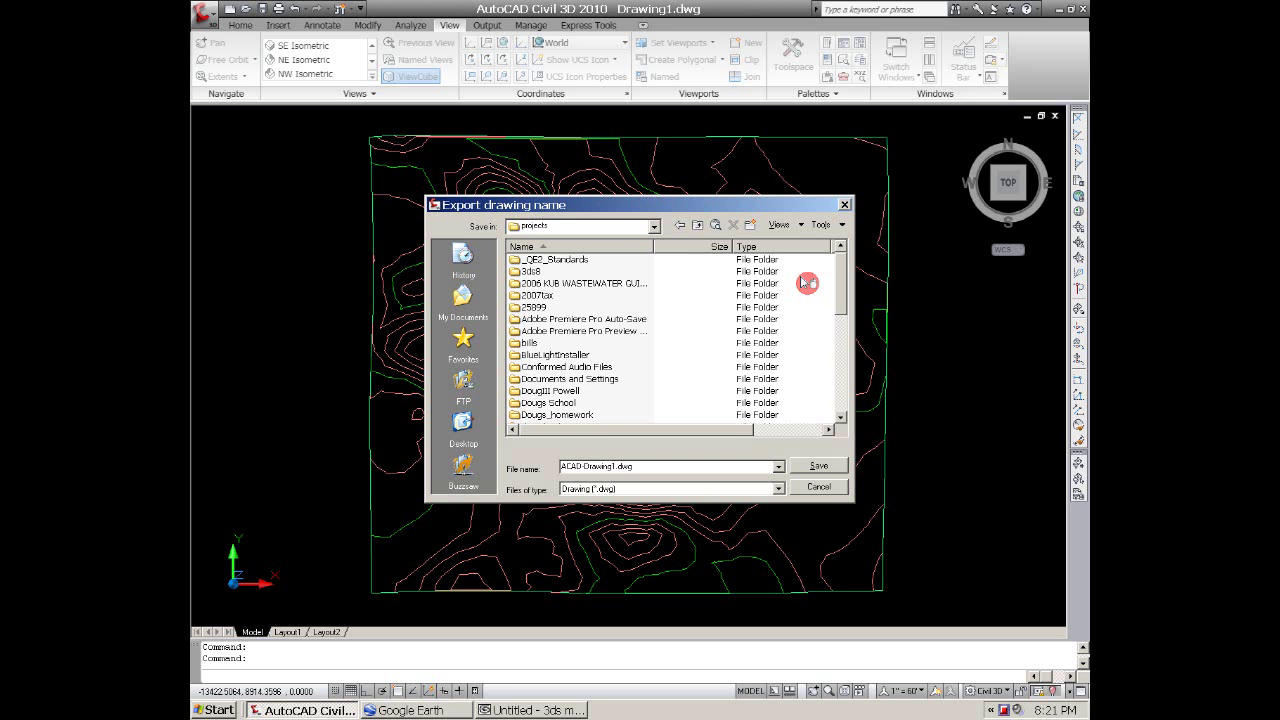
Navigate to the F:\online\youtube\surfaces folder
left_click(651, 224)
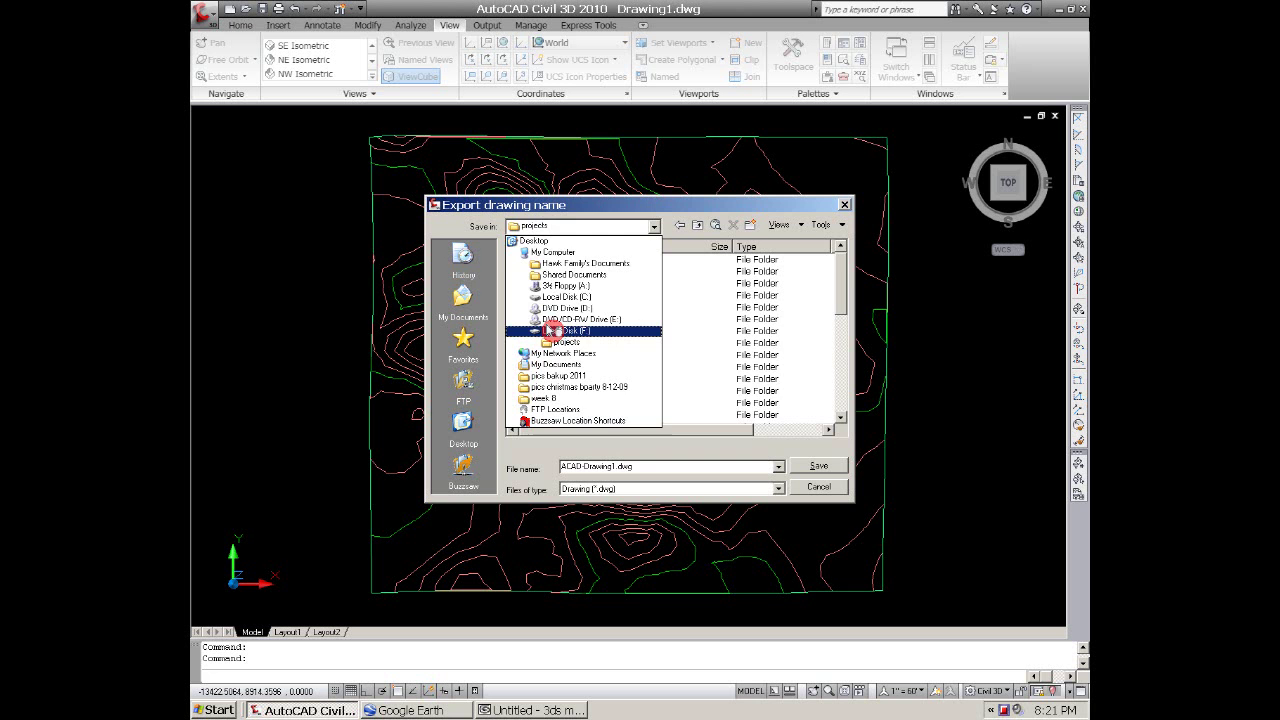
left_click(524, 332)
double_click(517, 284)
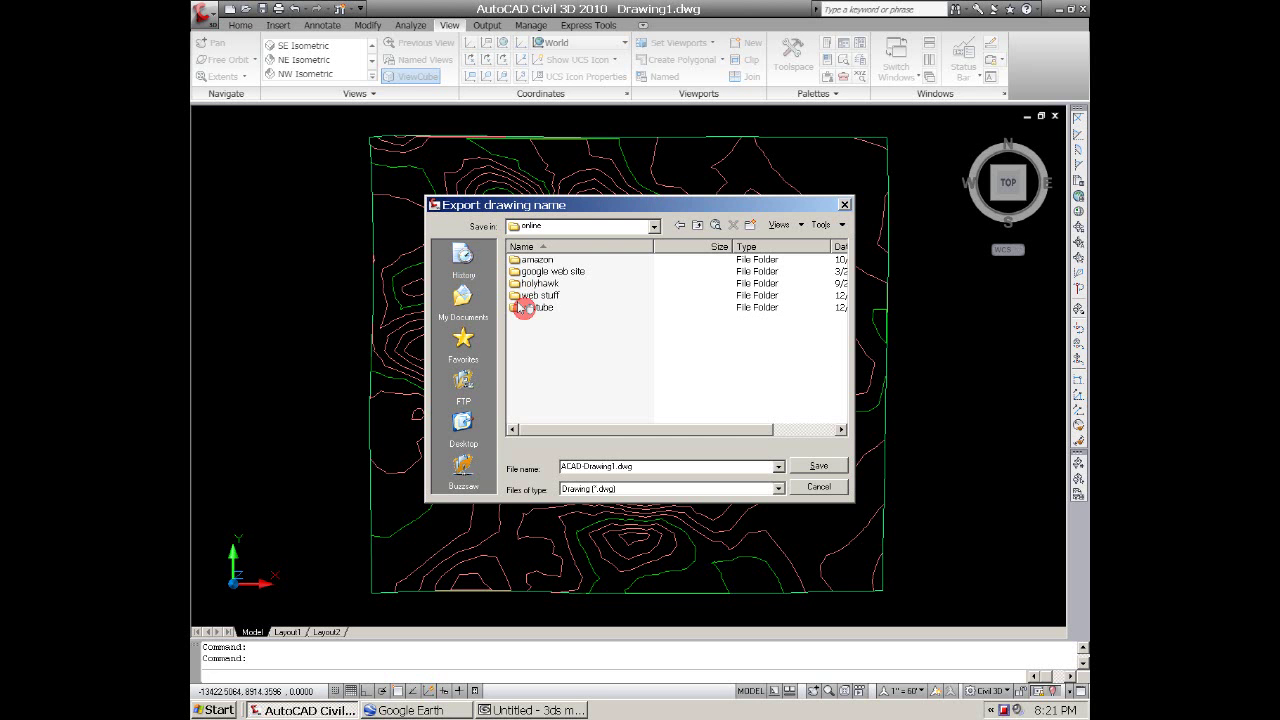
double_click(530, 307)
left_click_drag(843, 272, 841, 305)
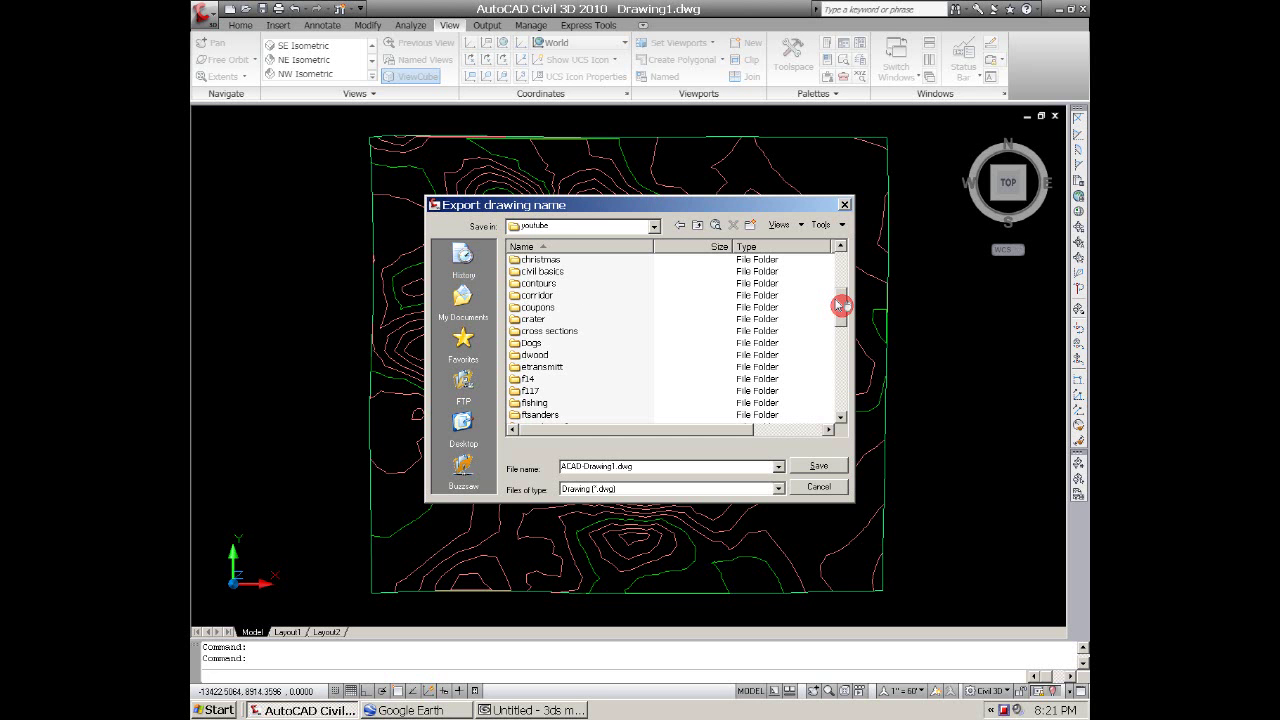
scroll(649, 339, "down", 3)
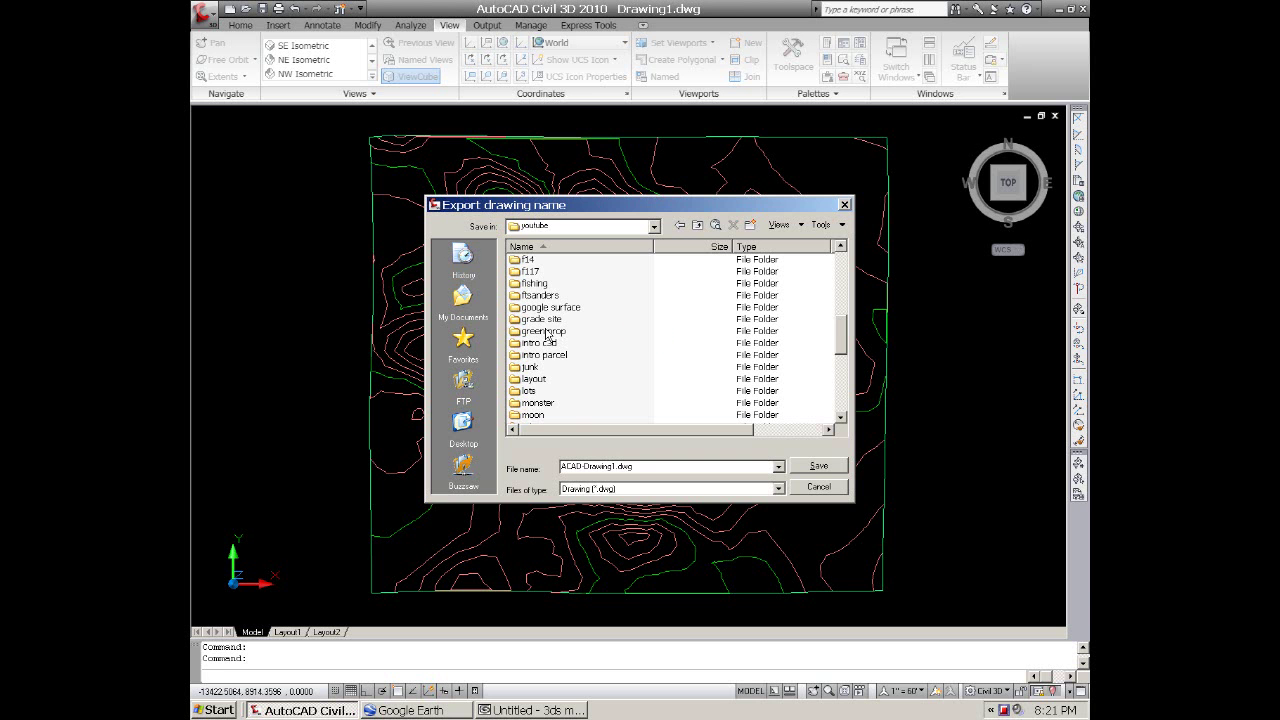
left_click_drag(842, 333, 842, 364)
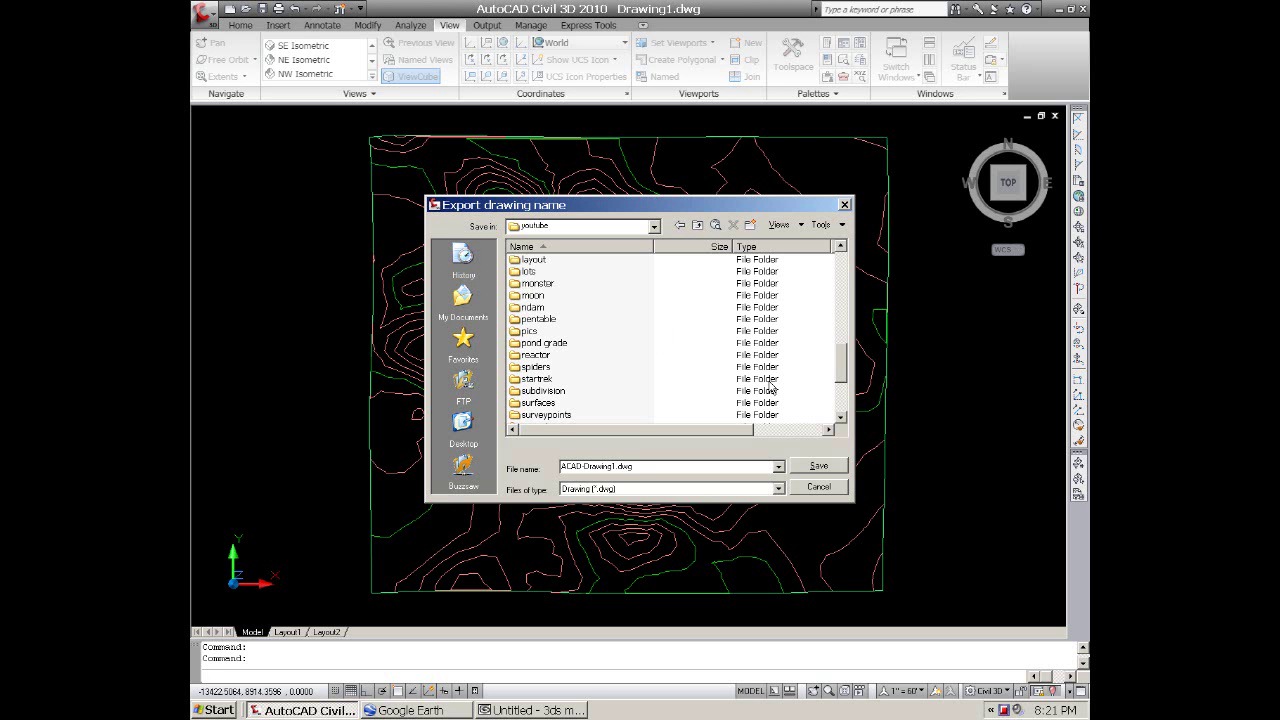
double_click(530, 404)
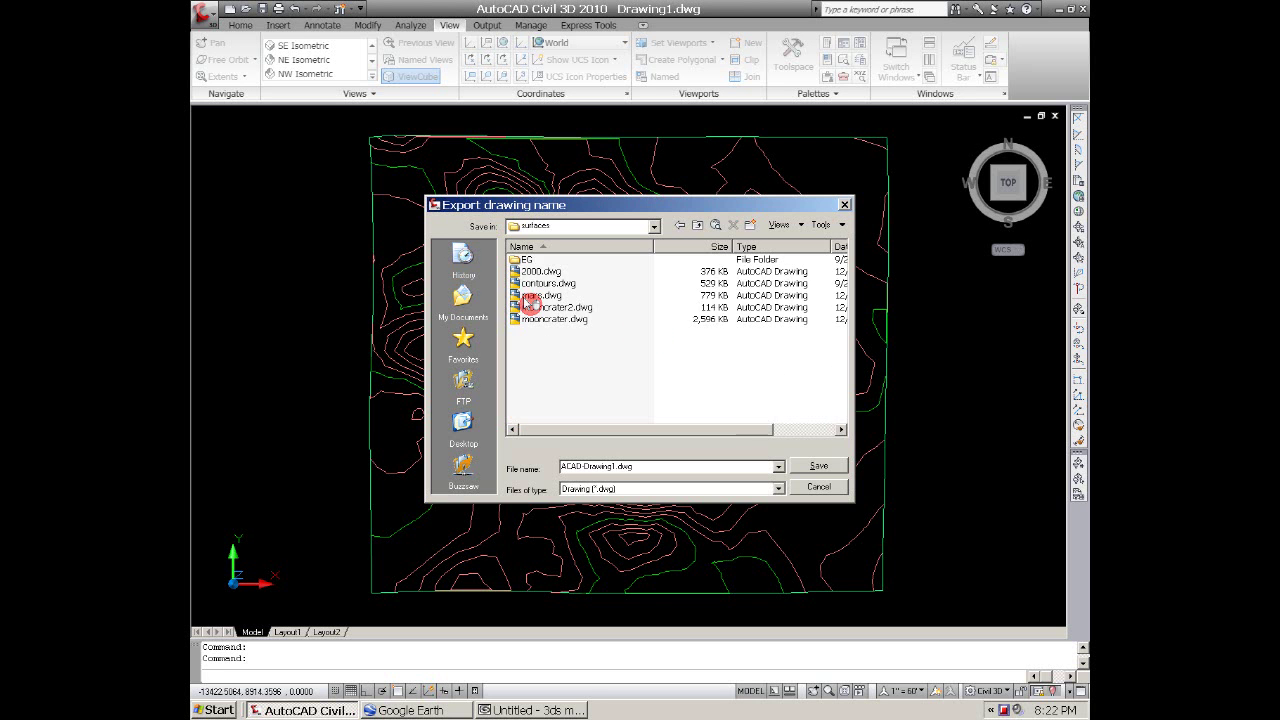
Name the export mars2000 and save it
left_click(603, 467)
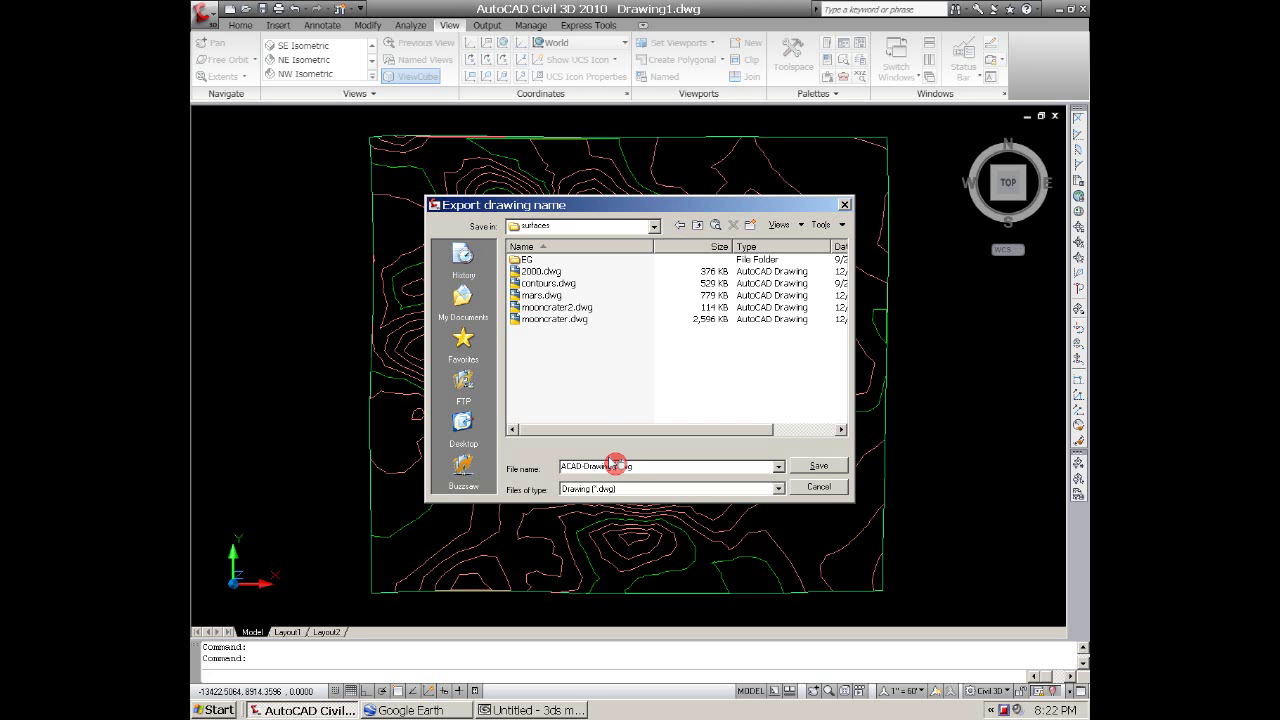
left_click_drag(614, 466, 499, 451)
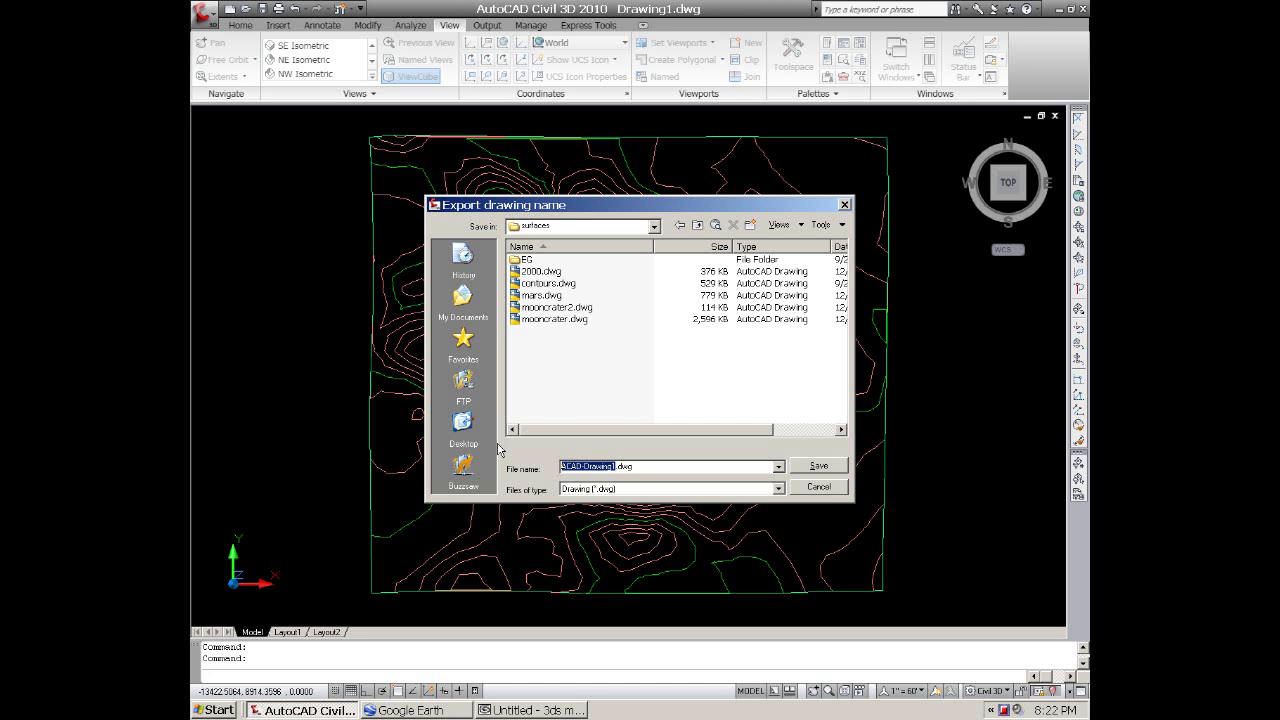
type("mars2000")
left_click(796, 455)
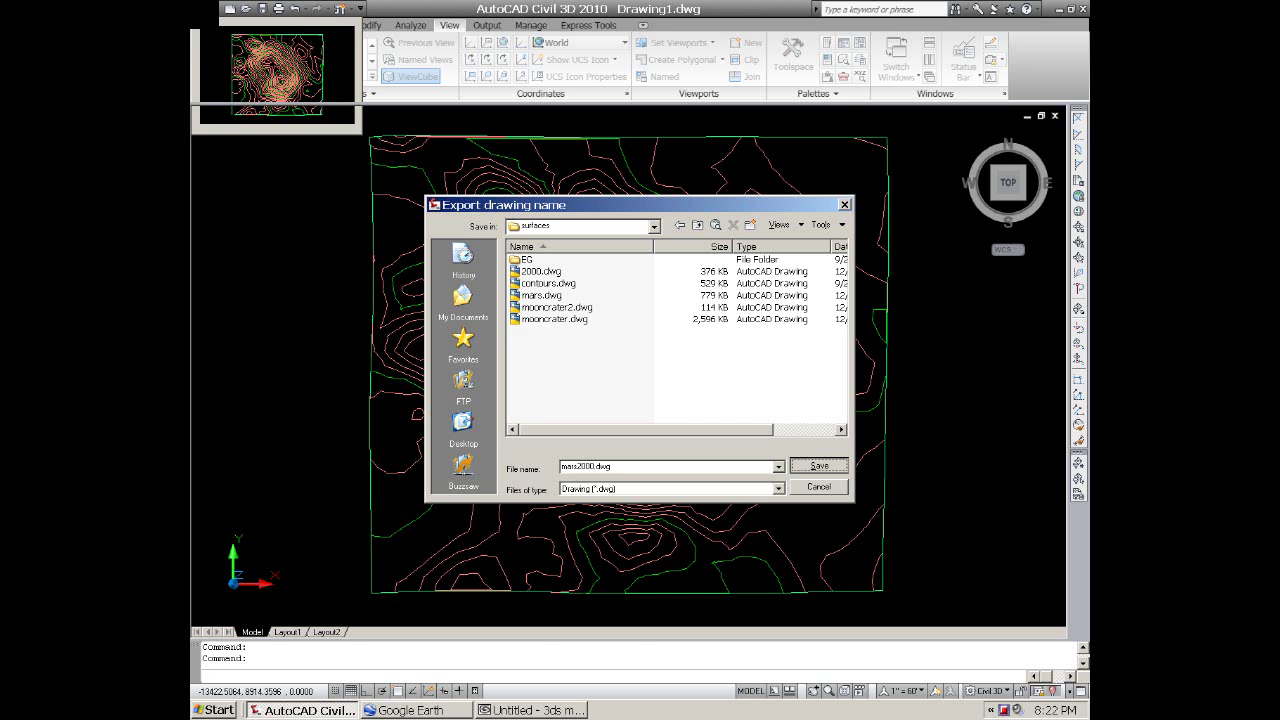
In 3ds max 6, choose mars2000.dwg as an AutoCAD Drawing to import
left_click(530, 710)
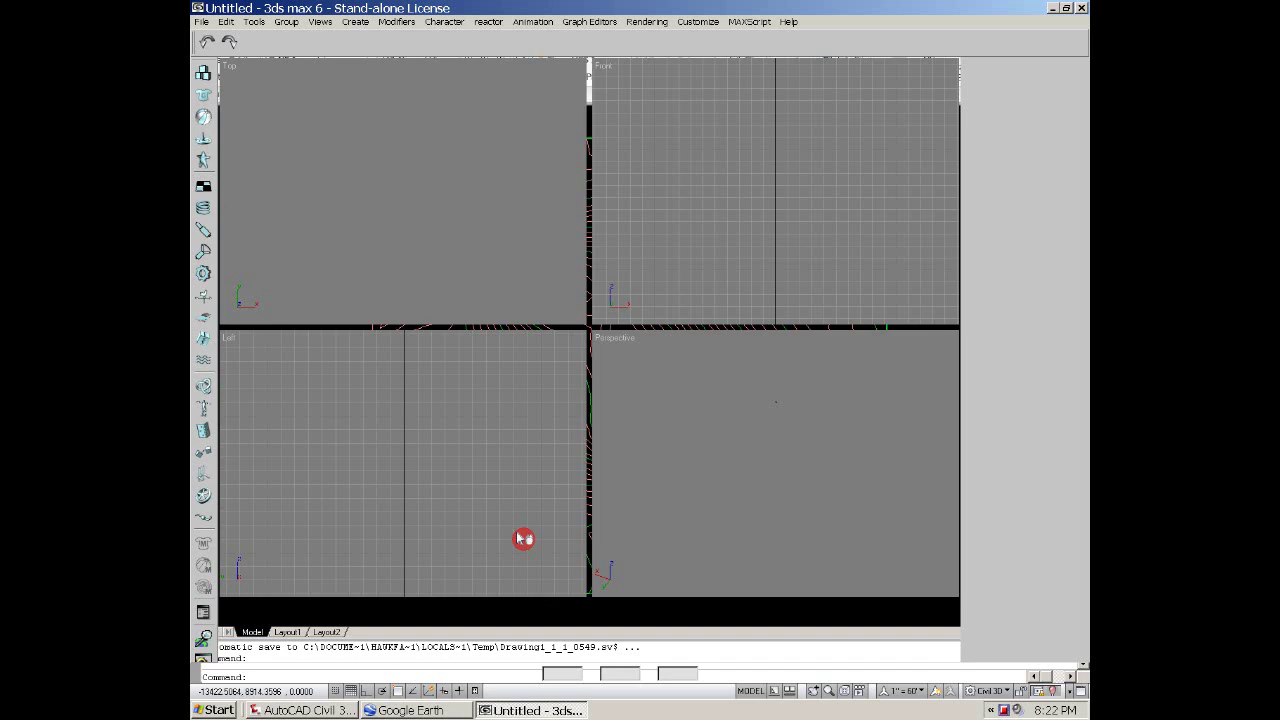
left_click(202, 22)
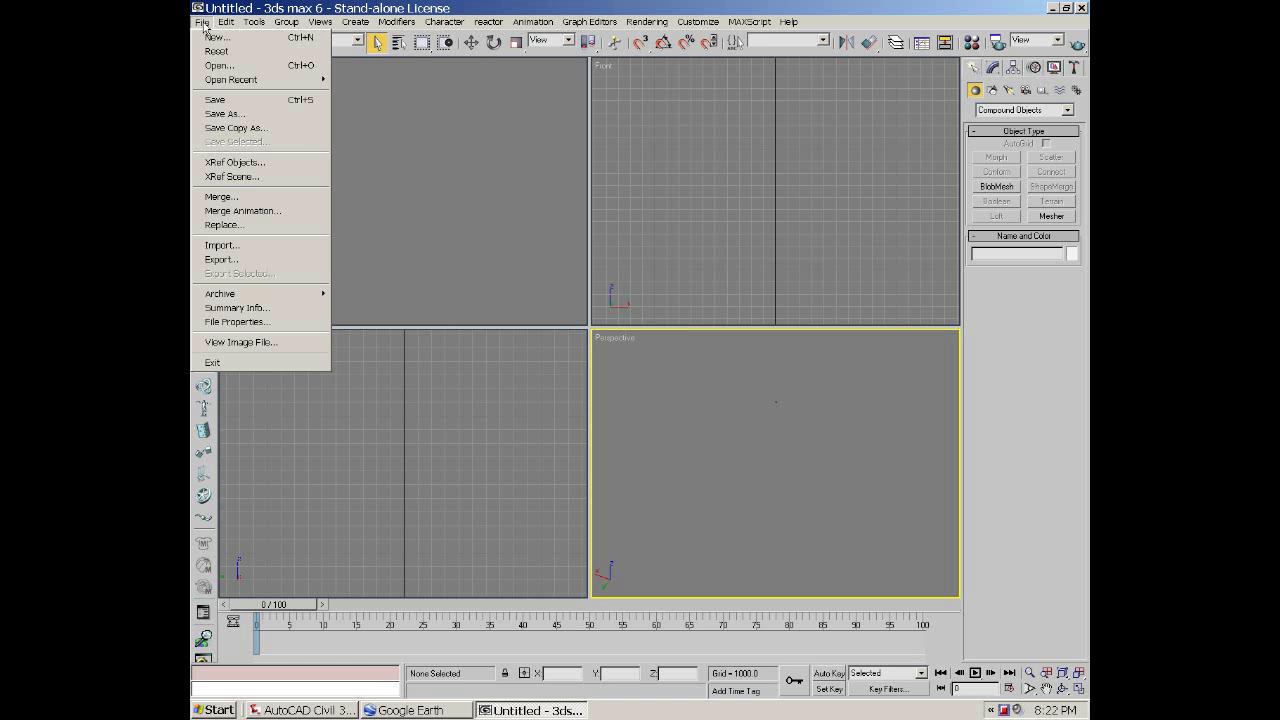
left_click(237, 247)
left_click(492, 305)
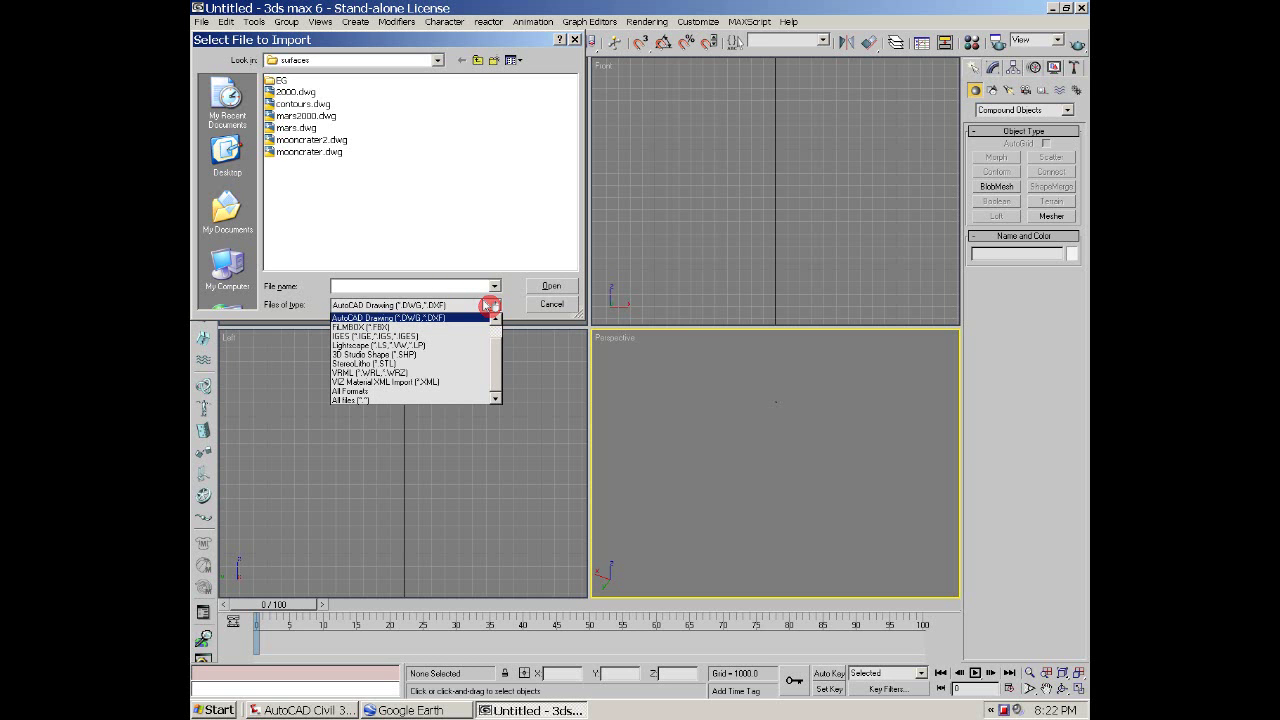
left_click(298, 130)
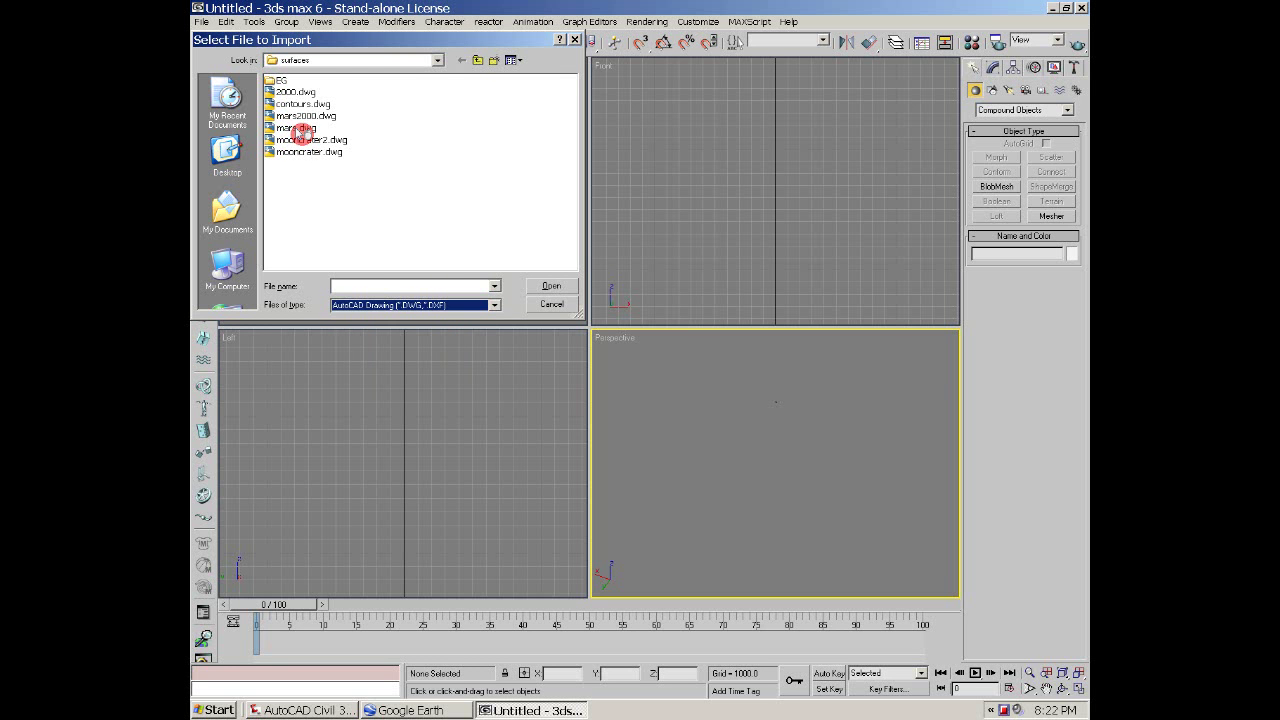
left_click(305, 116)
left_click(545, 284)
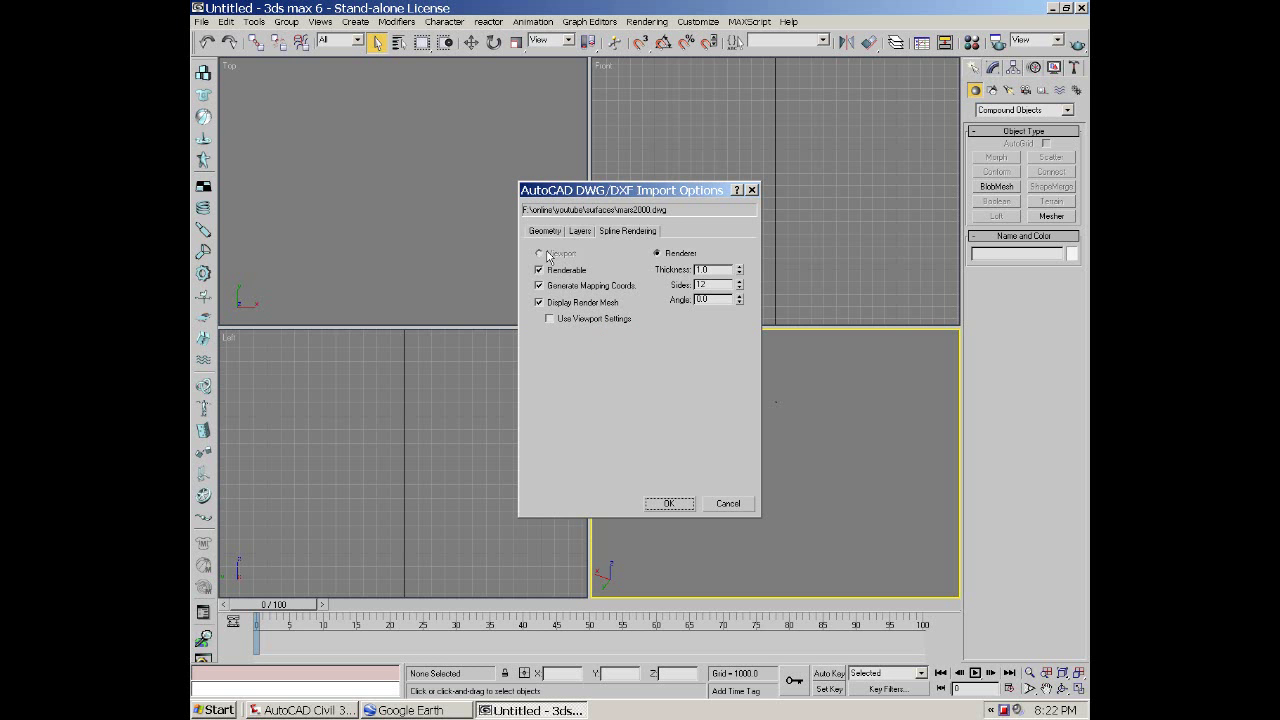
Review the Layers and Spline Rendering import settings and confirm the import
left_click(574, 231)
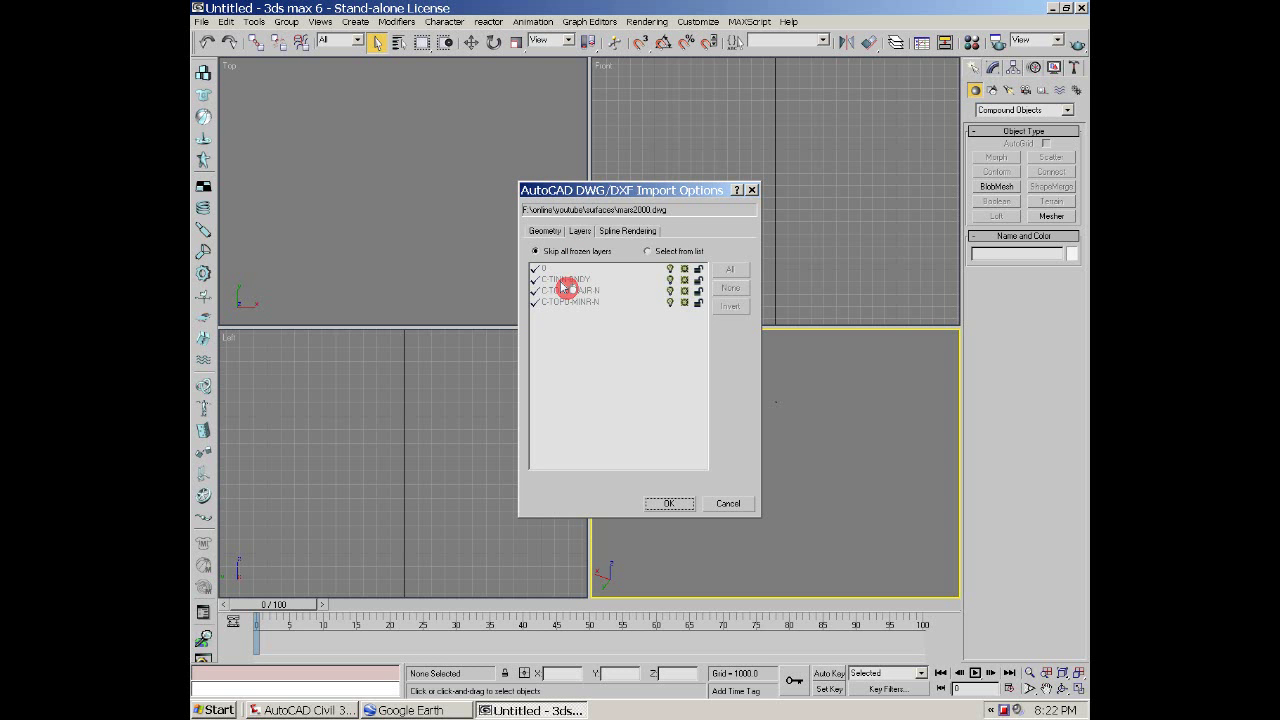
left_click(619, 231)
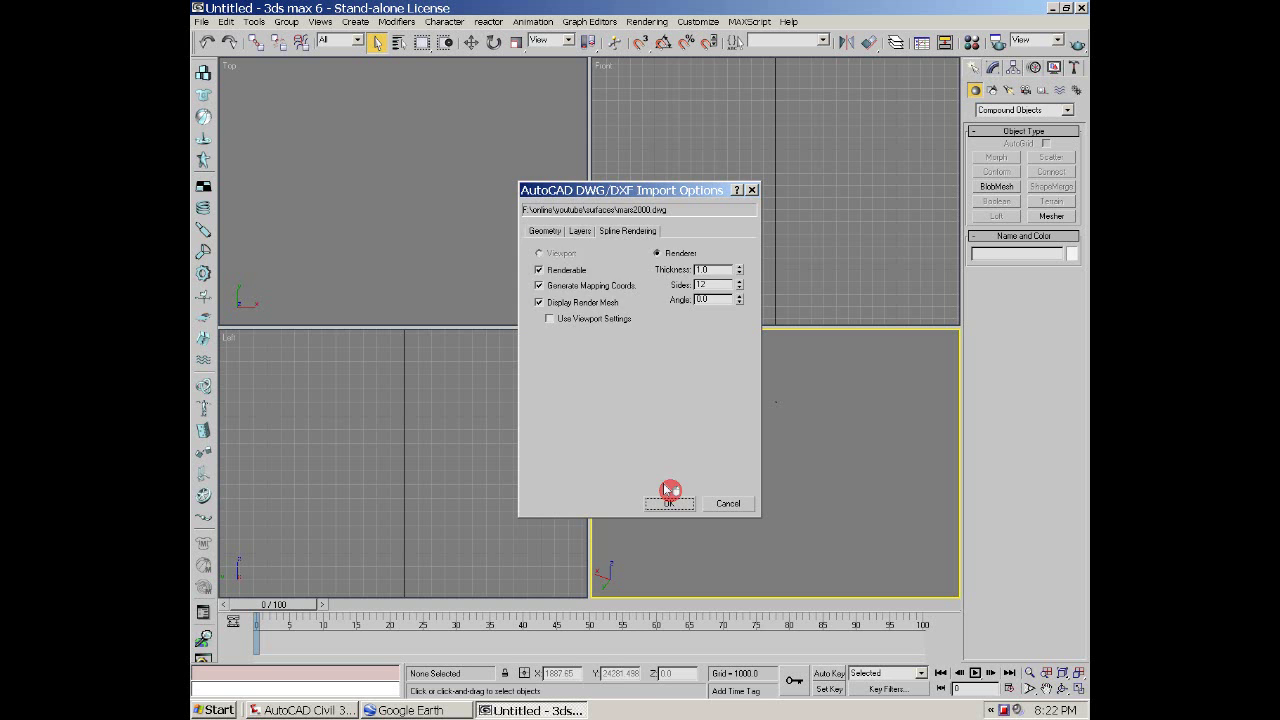
left_click(667, 489)
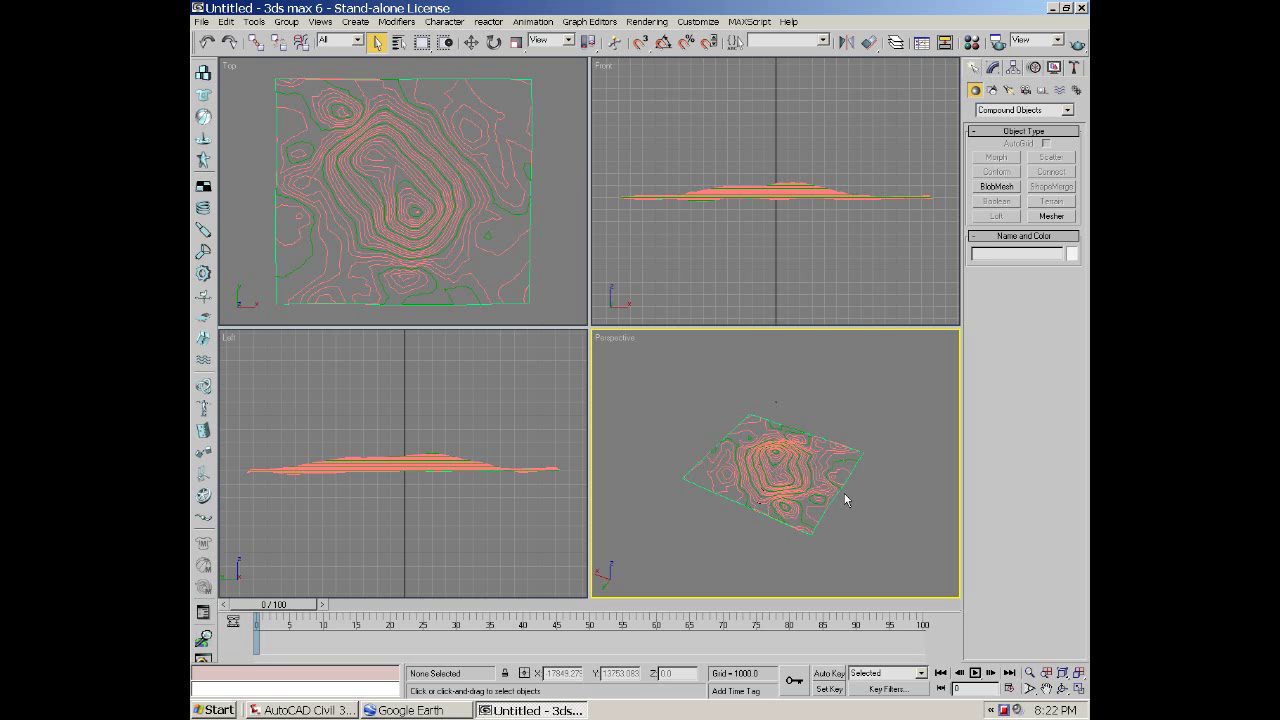
Maximize Perspective, make a Terrain compound from the three contours, then return to Google Earth
left_click(860, 422)
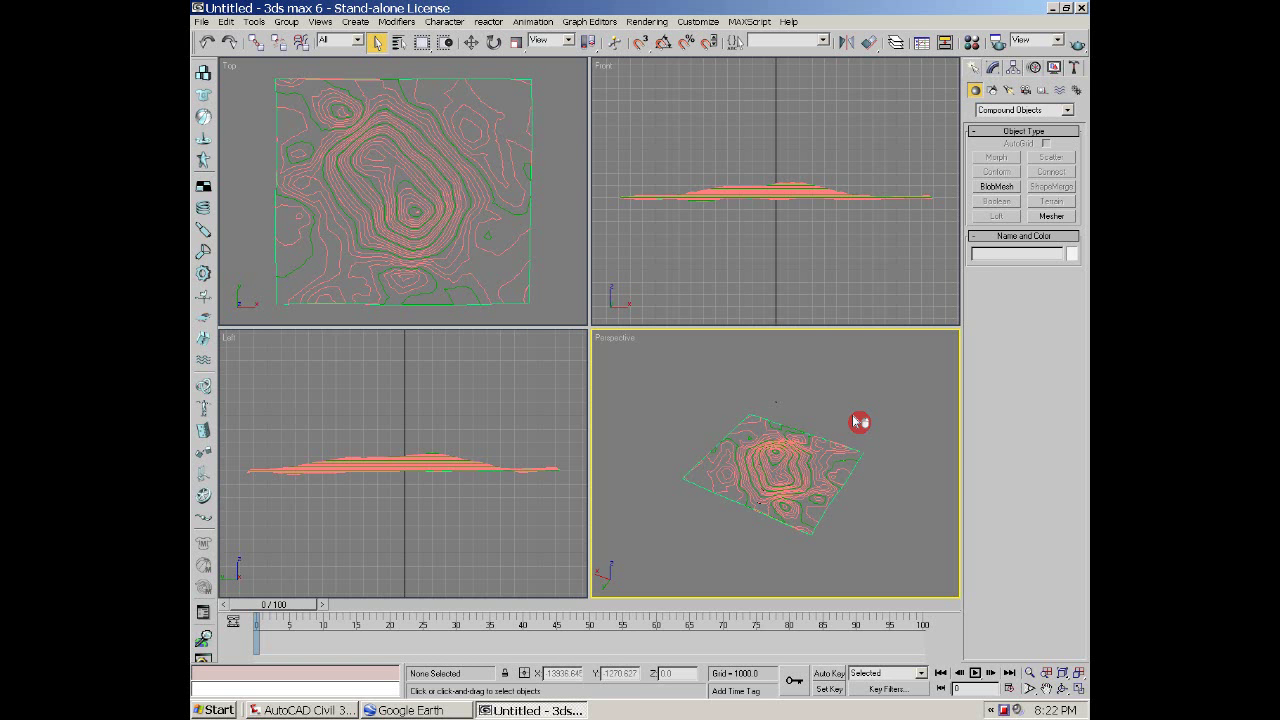
left_click(1078, 689)
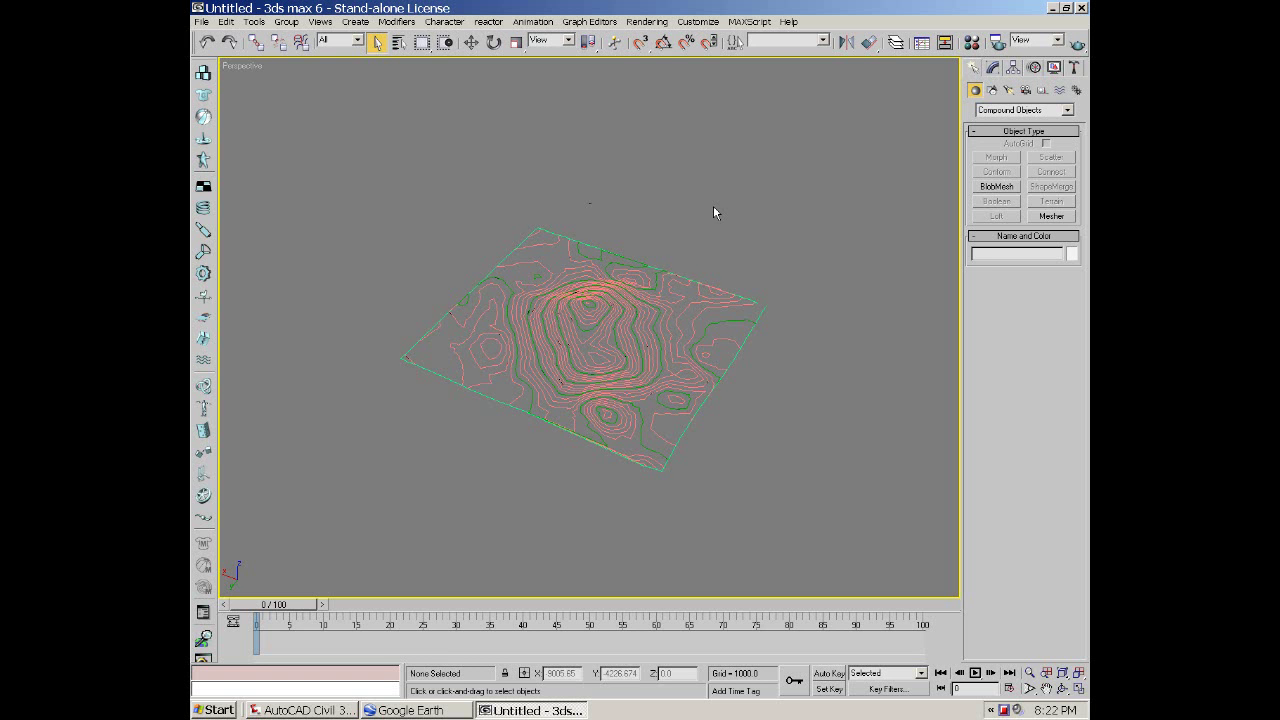
left_click_drag(811, 189, 364, 502)
left_click(356, 21)
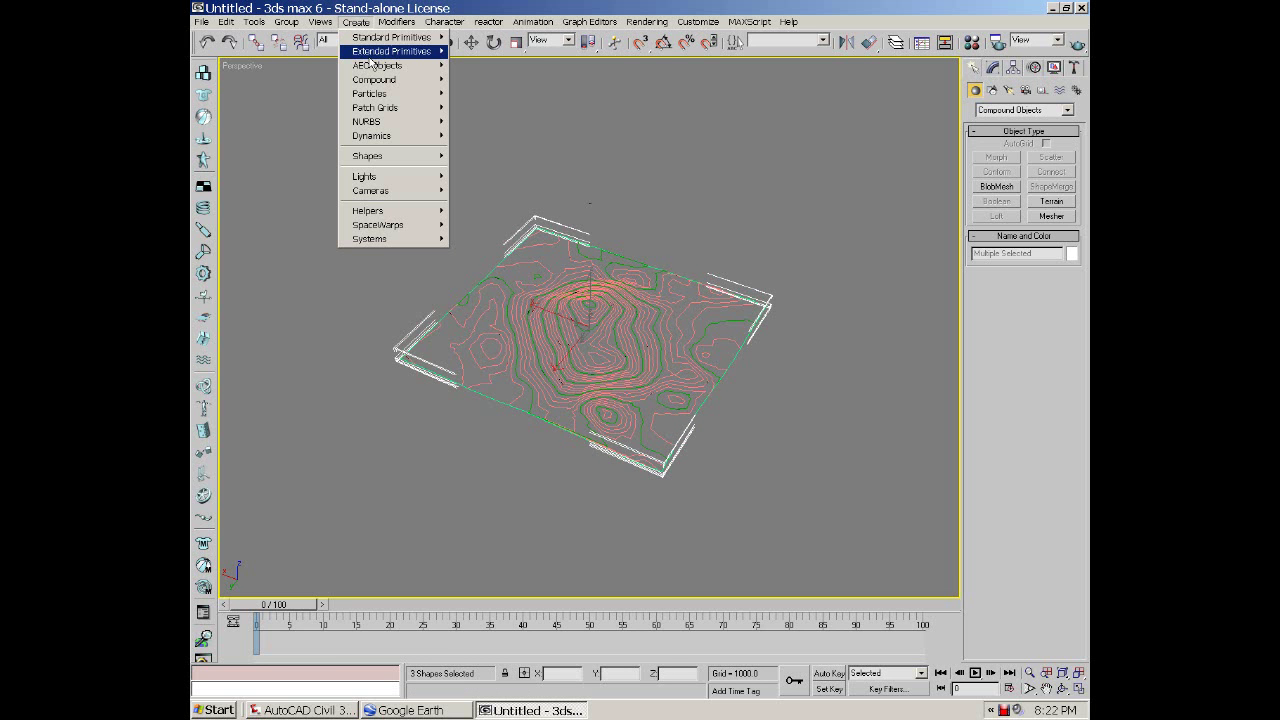
mouse_move(375, 70)
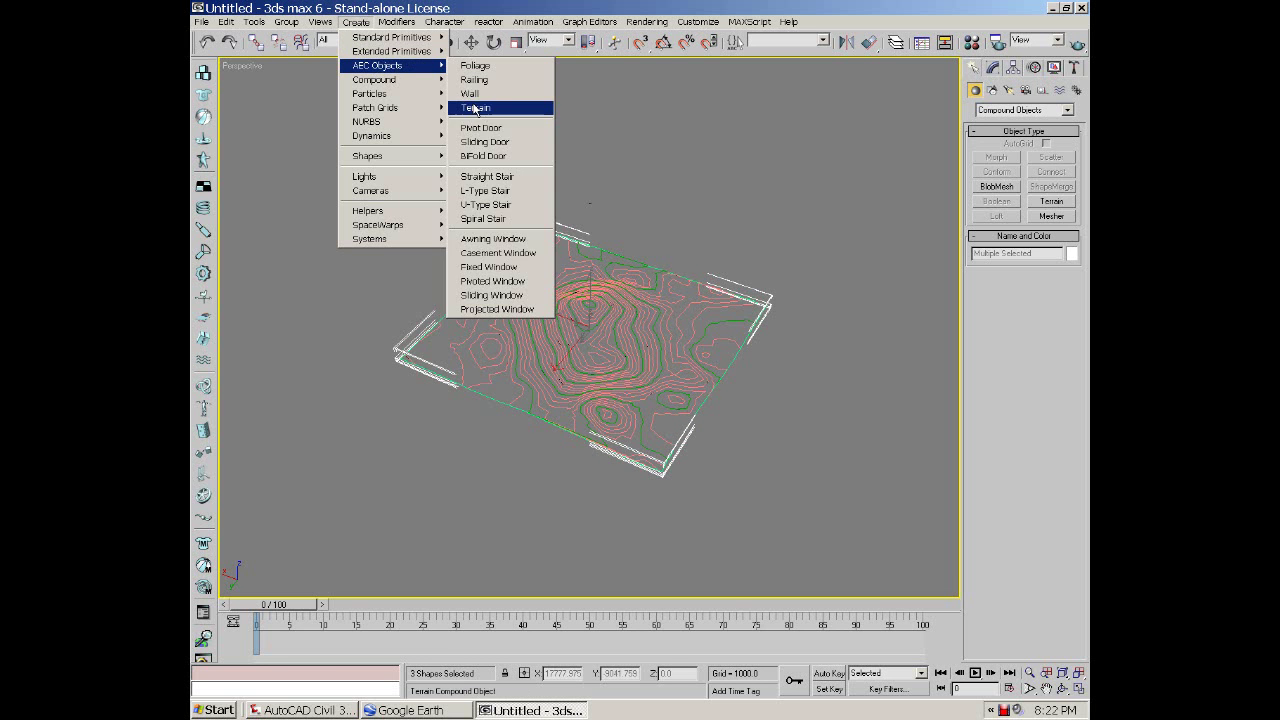
left_click(500, 106)
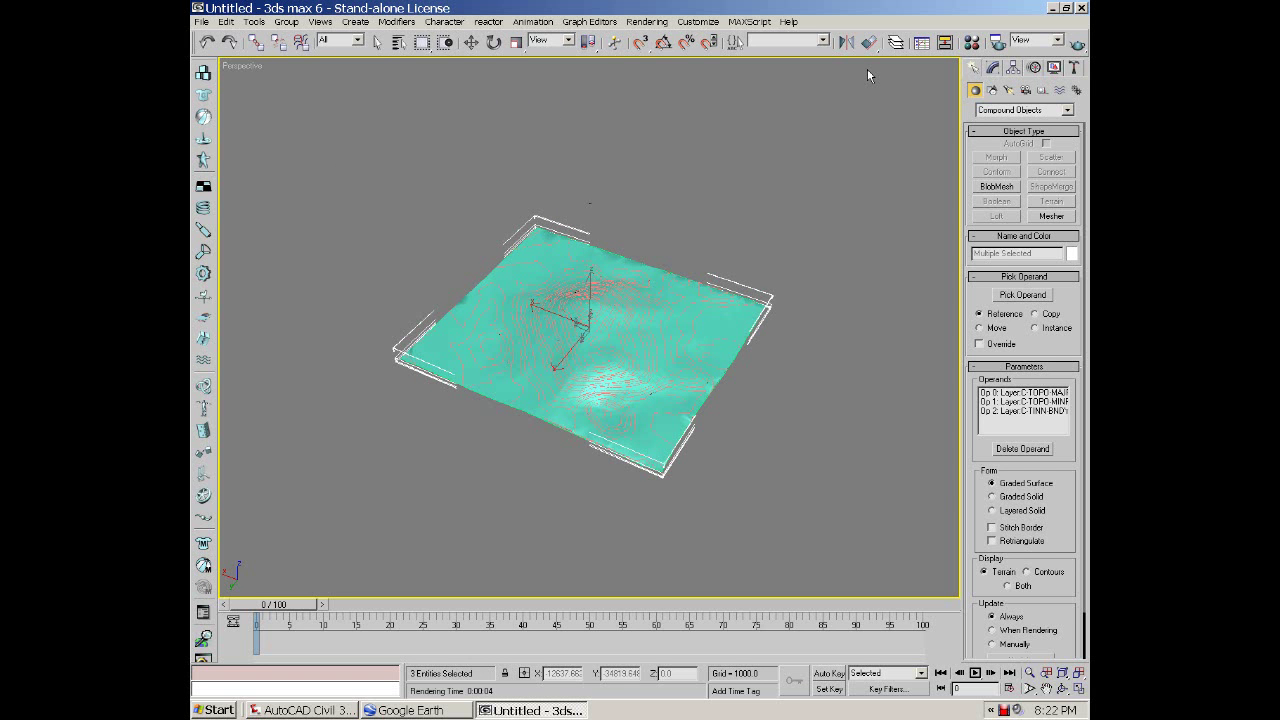
left_click(397, 711)
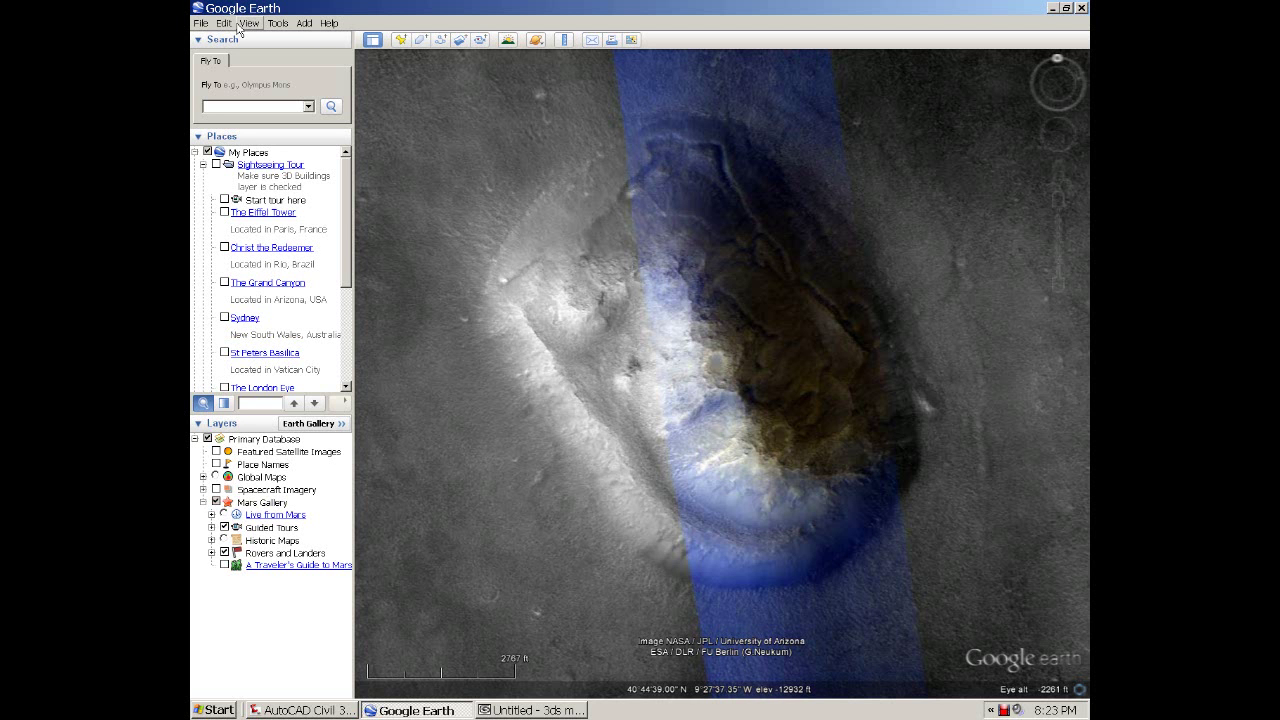
Save the Google Earth view as an image, replacing 2000.jpg in the surfaces folder
left_click(201, 22)
left_click(214, 54)
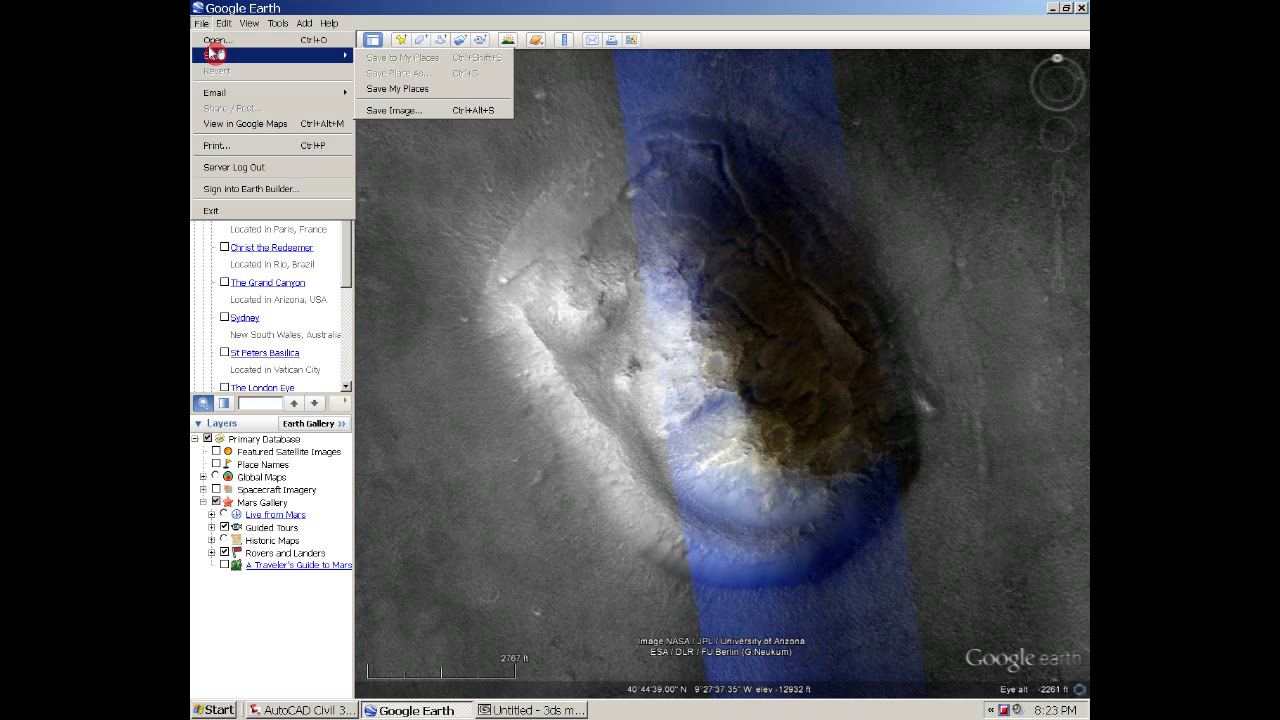
left_click(212, 52)
key("s")
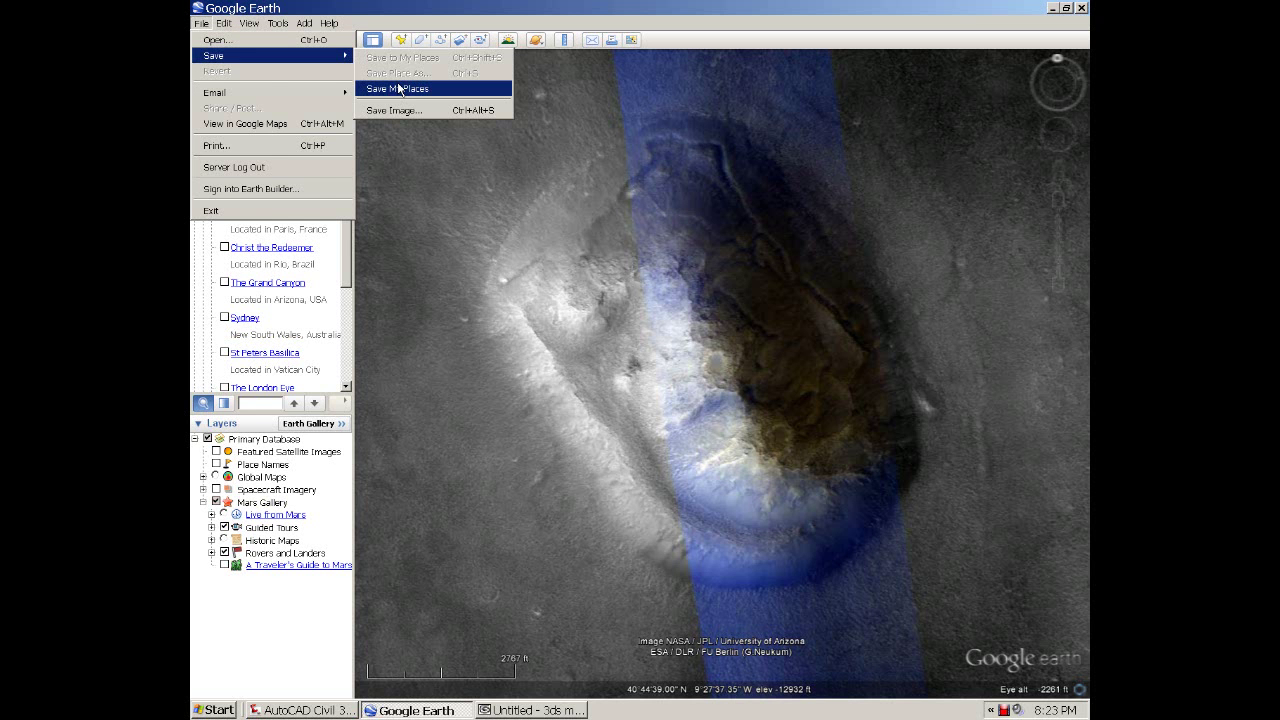
left_click(405, 110)
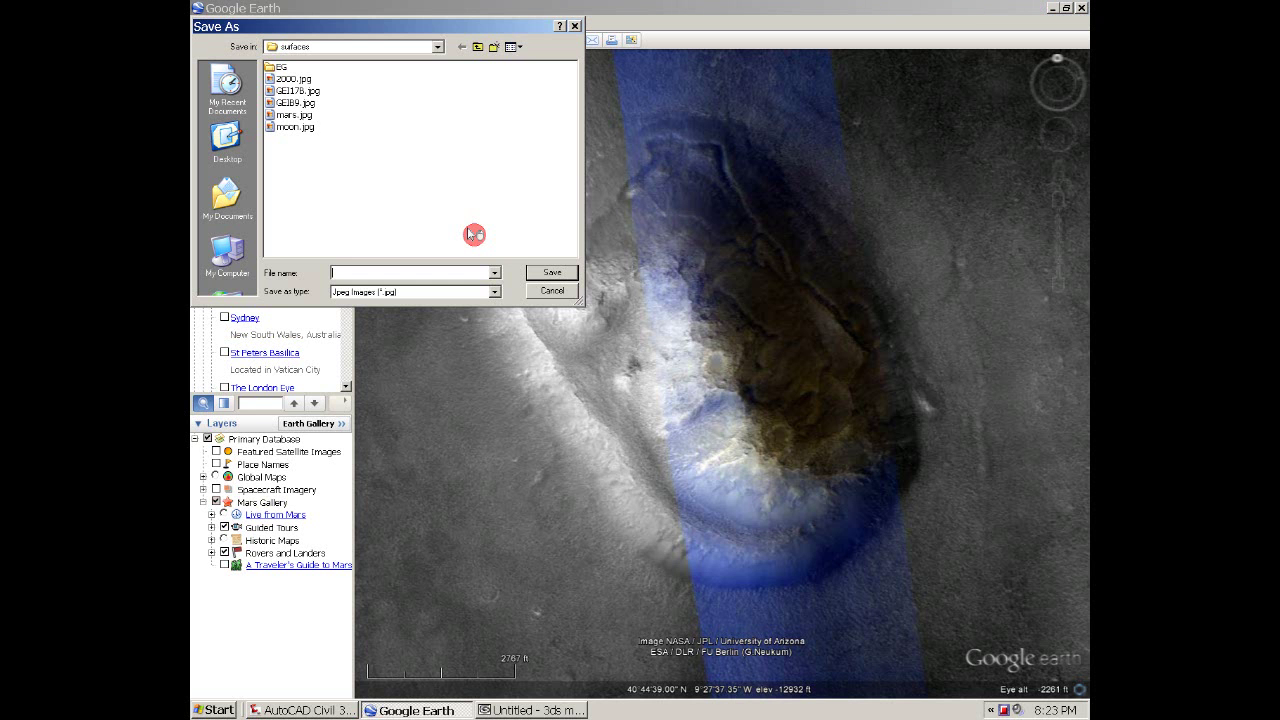
left_click(287, 115)
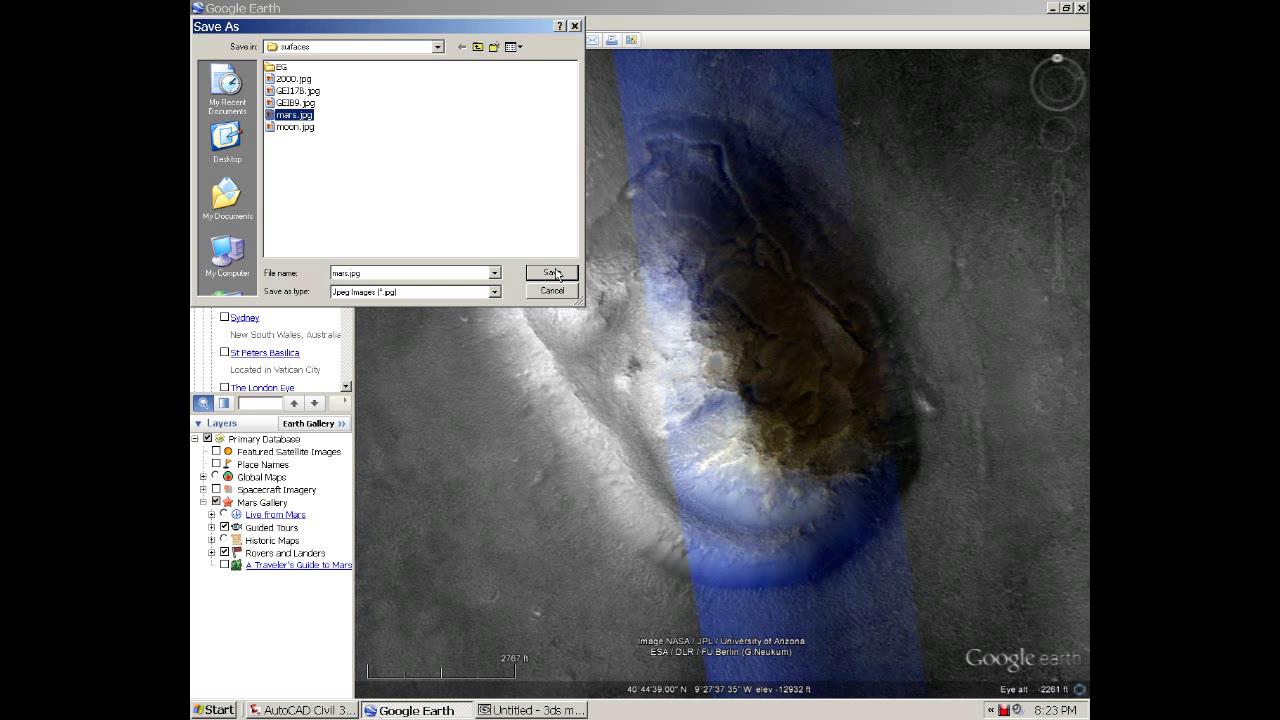
key("2")
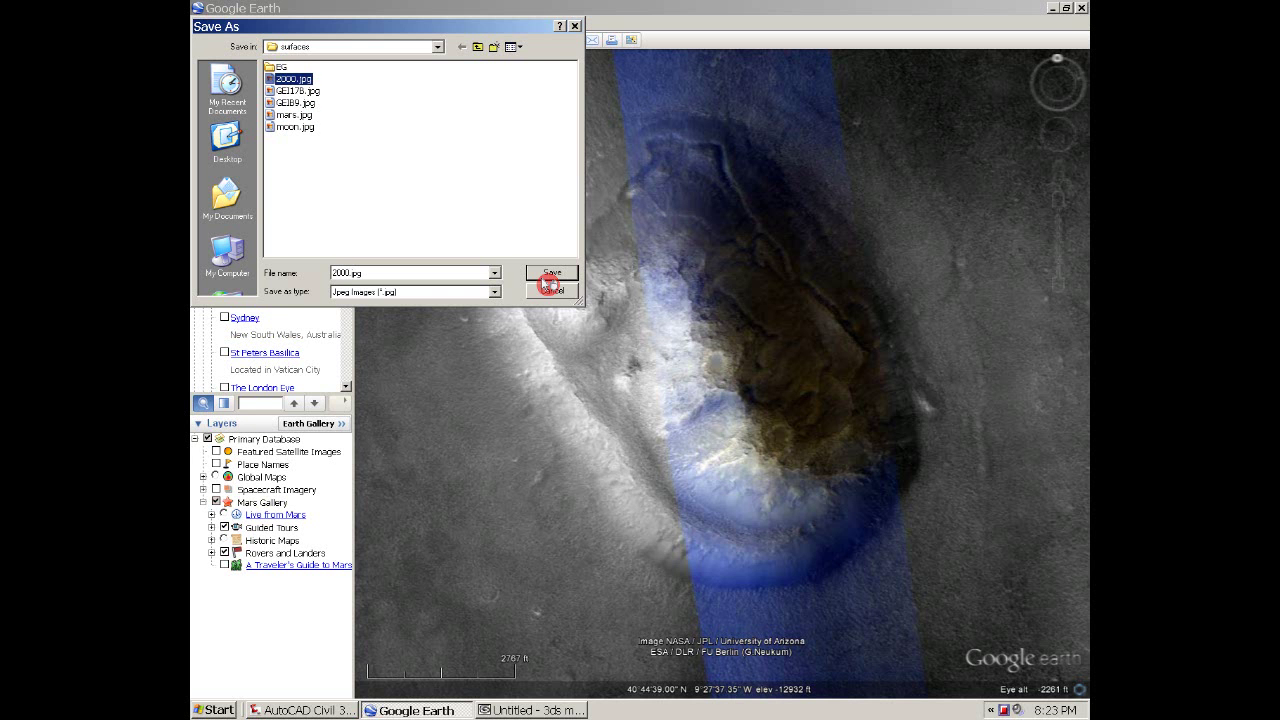
left_click(551, 274)
left_click(617, 394)
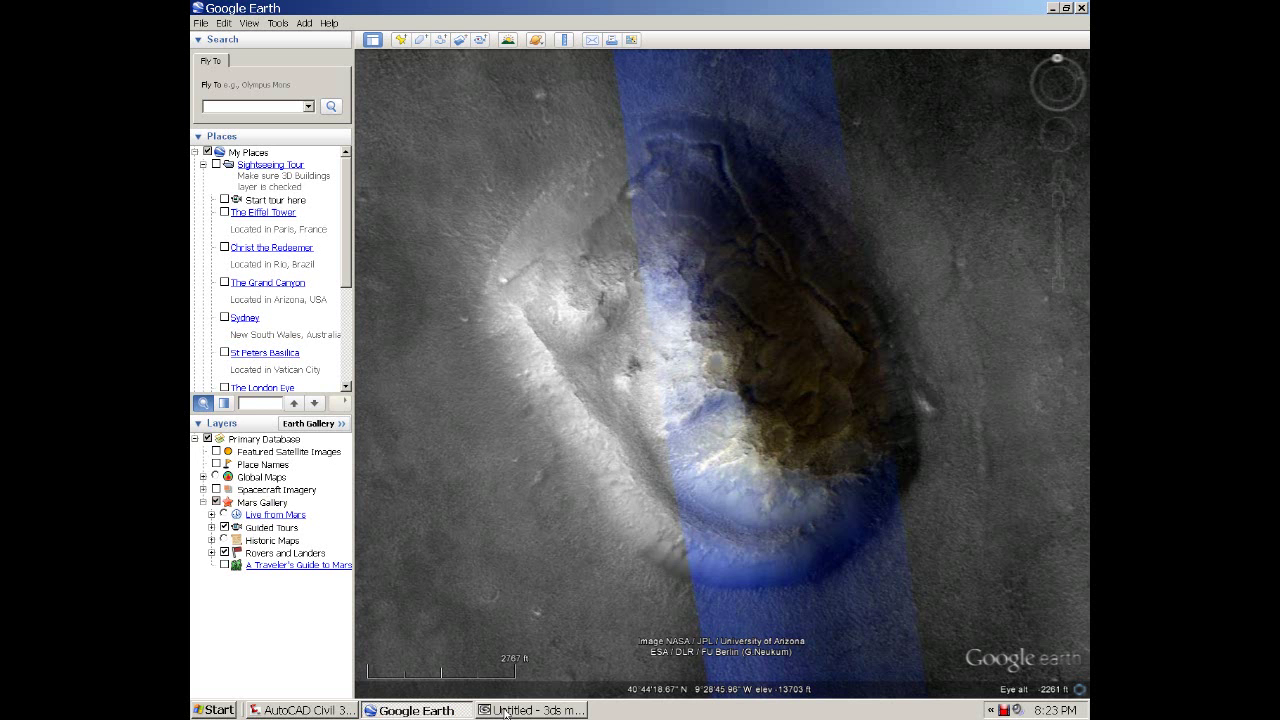
Back in 3ds Max, open the Material Editor and start a material in slot 2
left_click(505, 712)
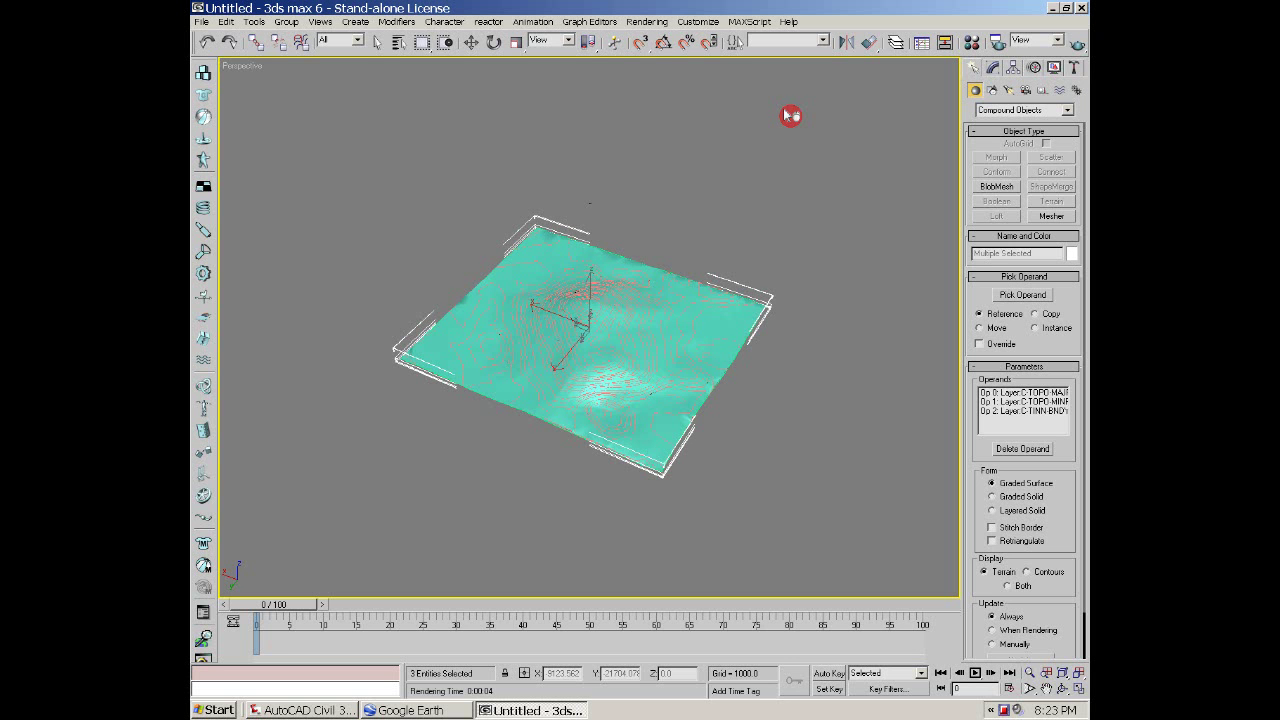
left_click(970, 43)
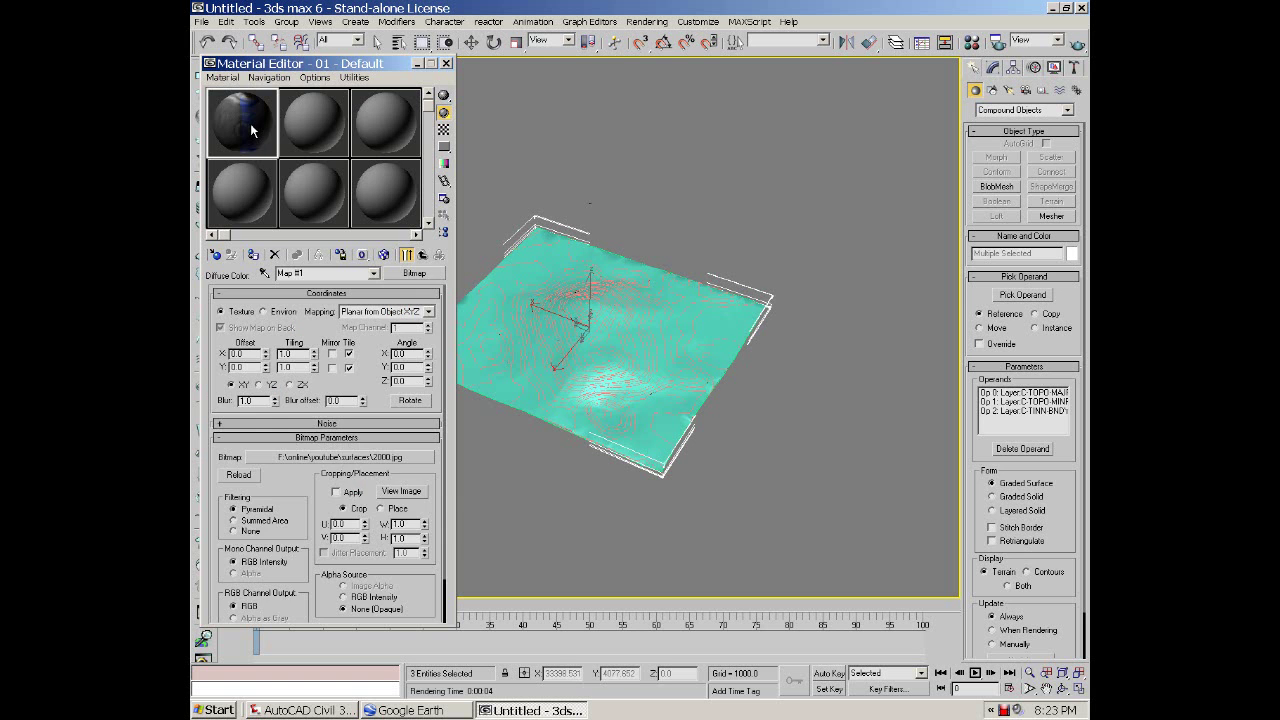
left_click(305, 130)
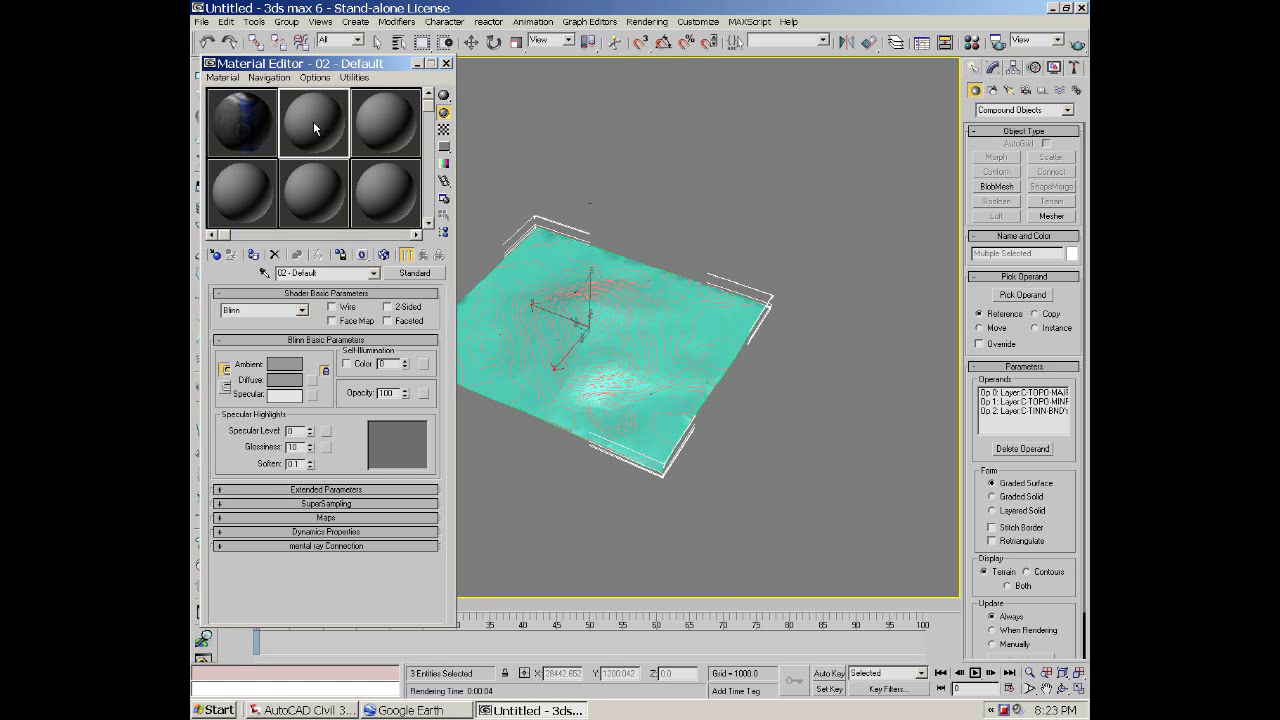
Load 2000.jpg as the diffuse Bitmap, projected Planar from Object XYZ
left_click(313, 394)
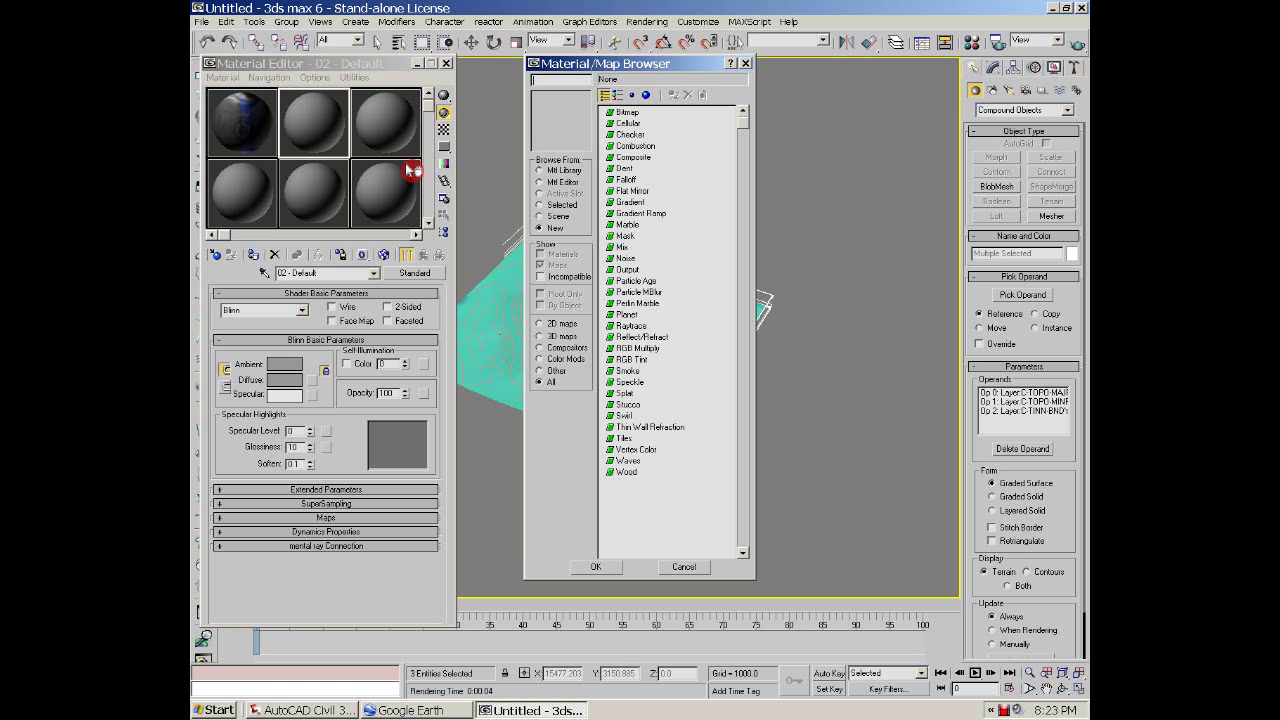
double_click(628, 114)
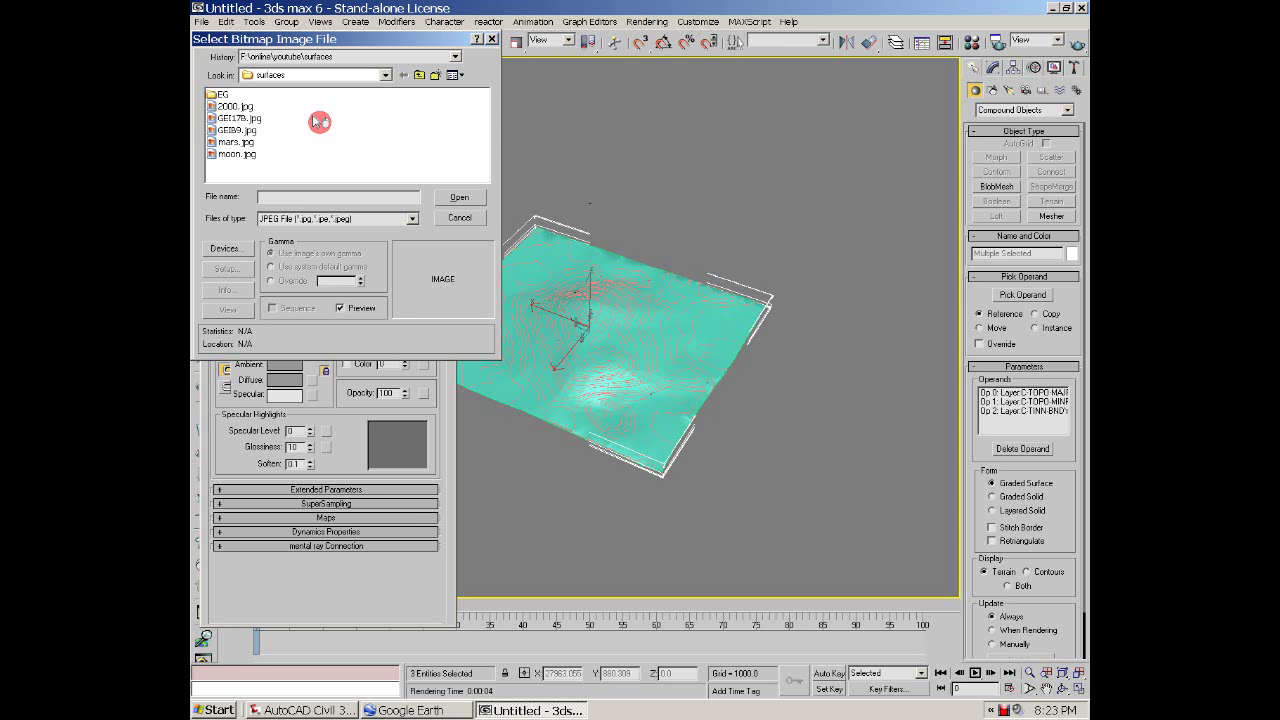
left_click(243, 105)
left_click(459, 197)
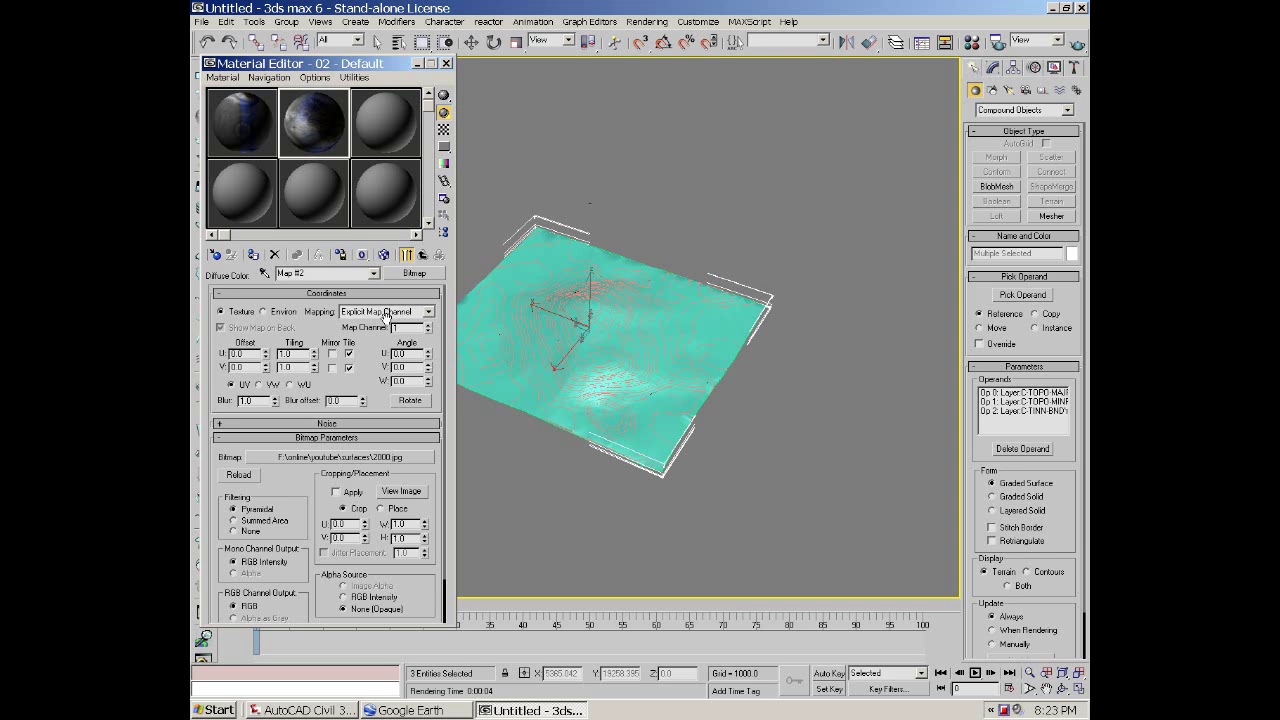
left_click(420, 312)
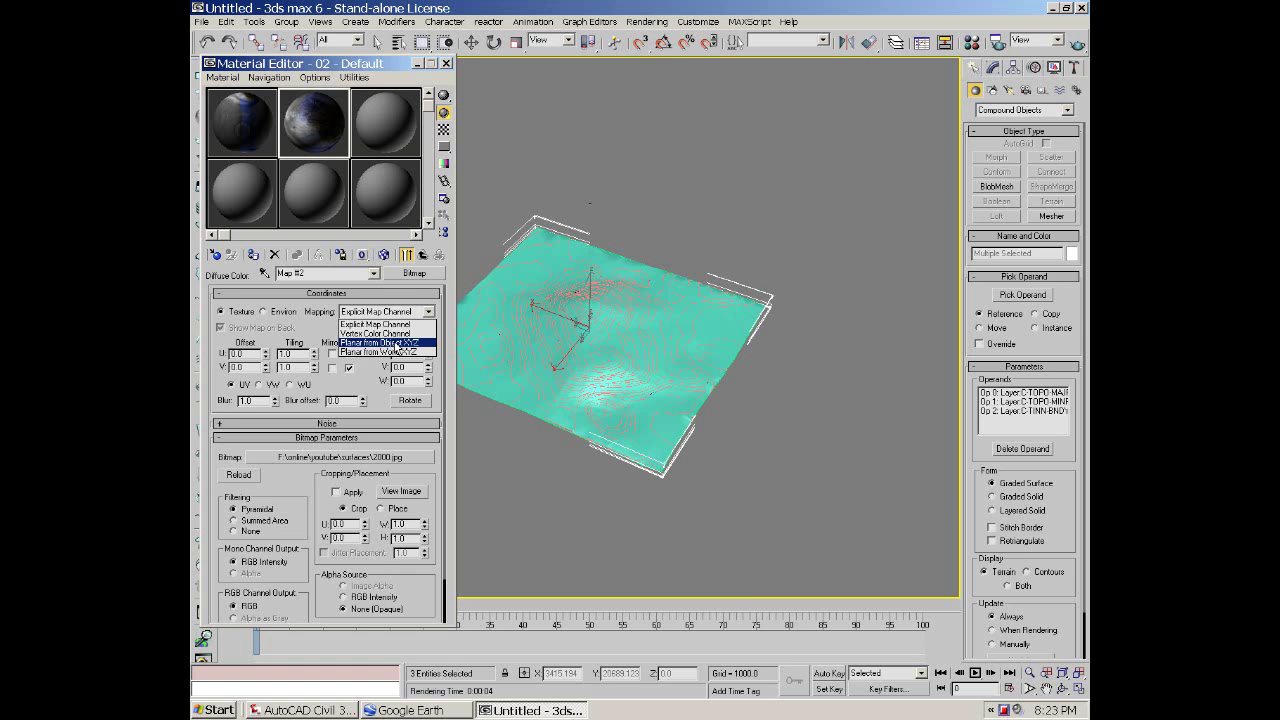
left_click(398, 343)
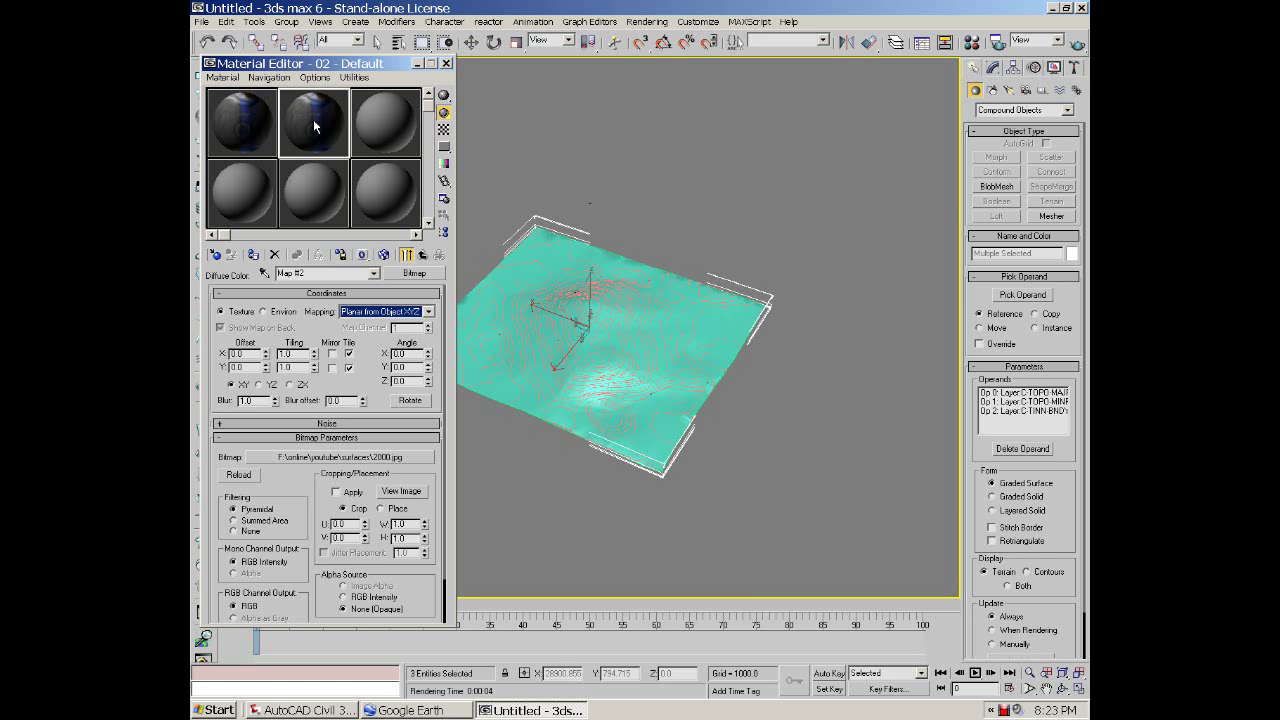
Assign the slot 2 material to the selected terrain objects and reframe the perspective view
left_click_drag(314, 126, 616, 265)
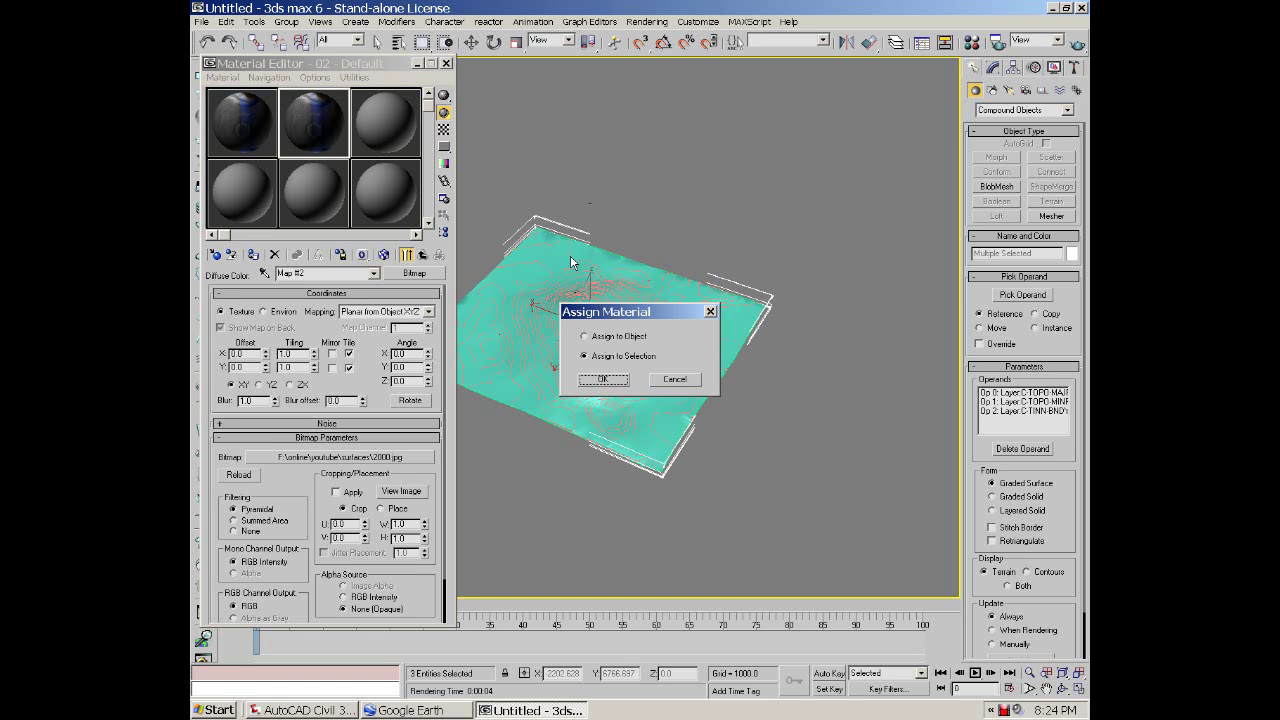
left_click(603, 380)
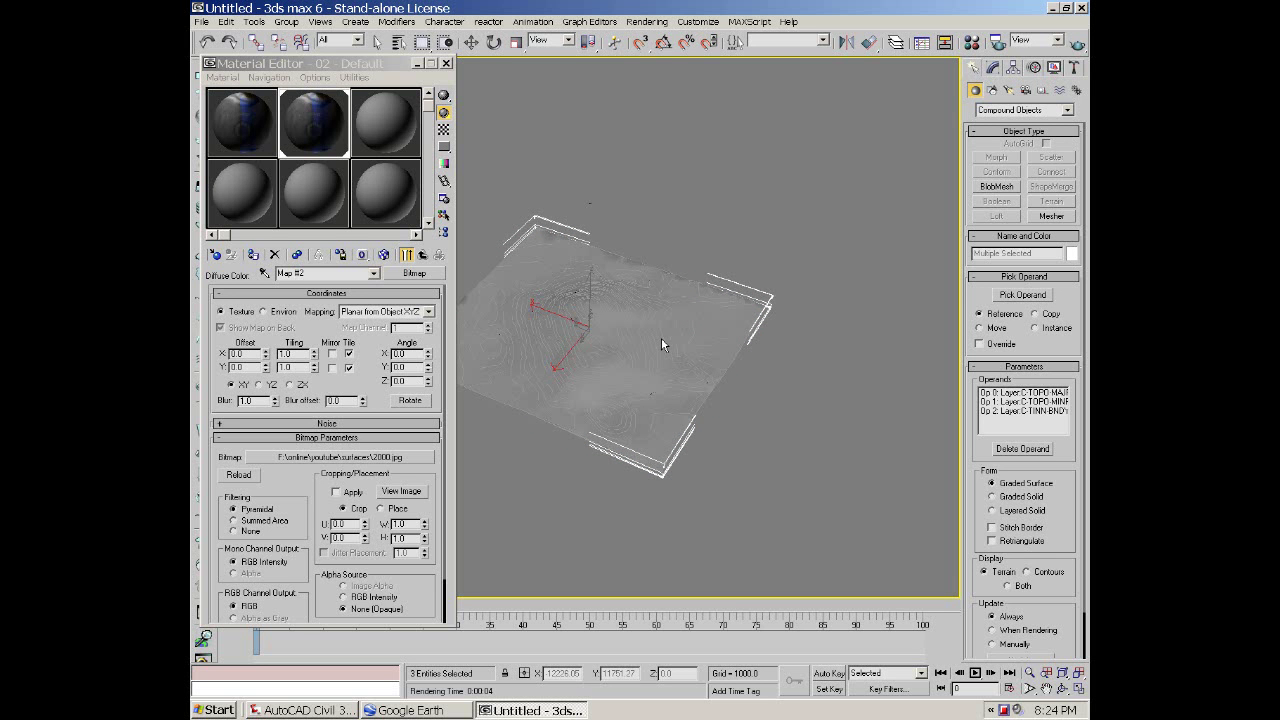
mouse_move(700, 200)
left_mouse_down()
mouse_move(480, 338)
mouse_move(873, 65)
left_mouse_up()
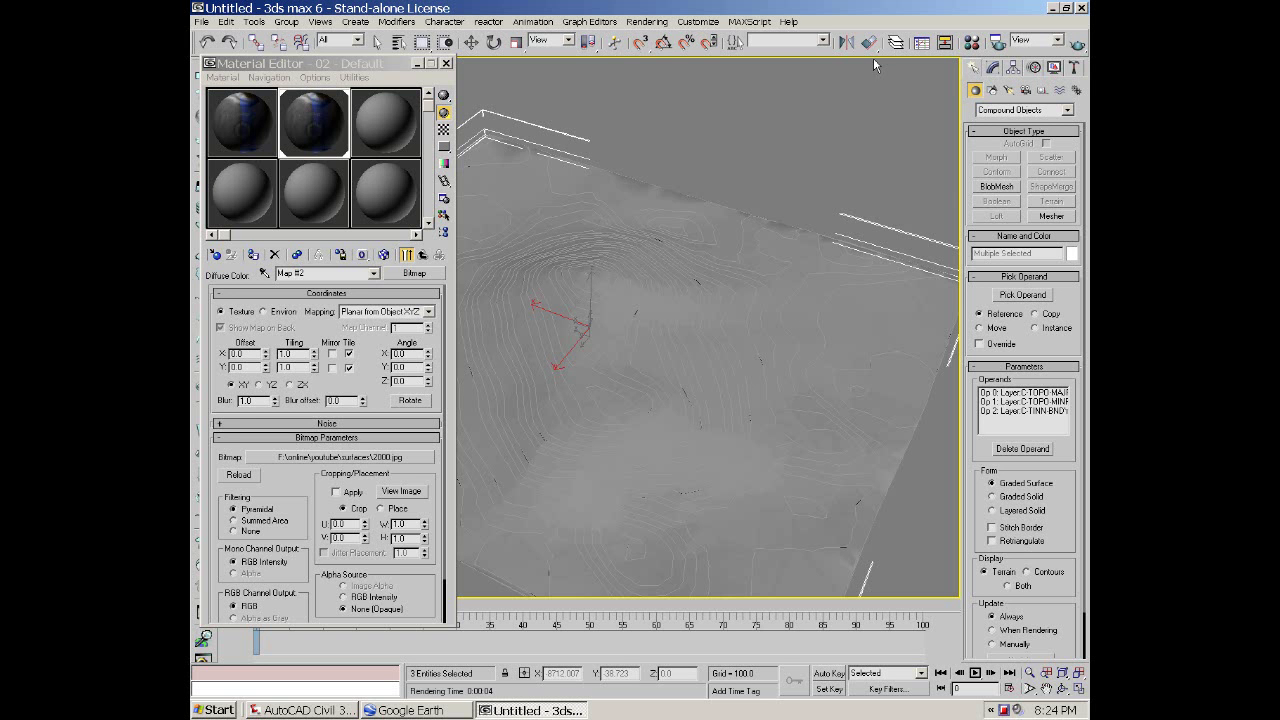
Test-render the Perspective view, then close the frame window, Render Scene dialog and Material Editor
left_click(647, 21)
left_click(699, 117)
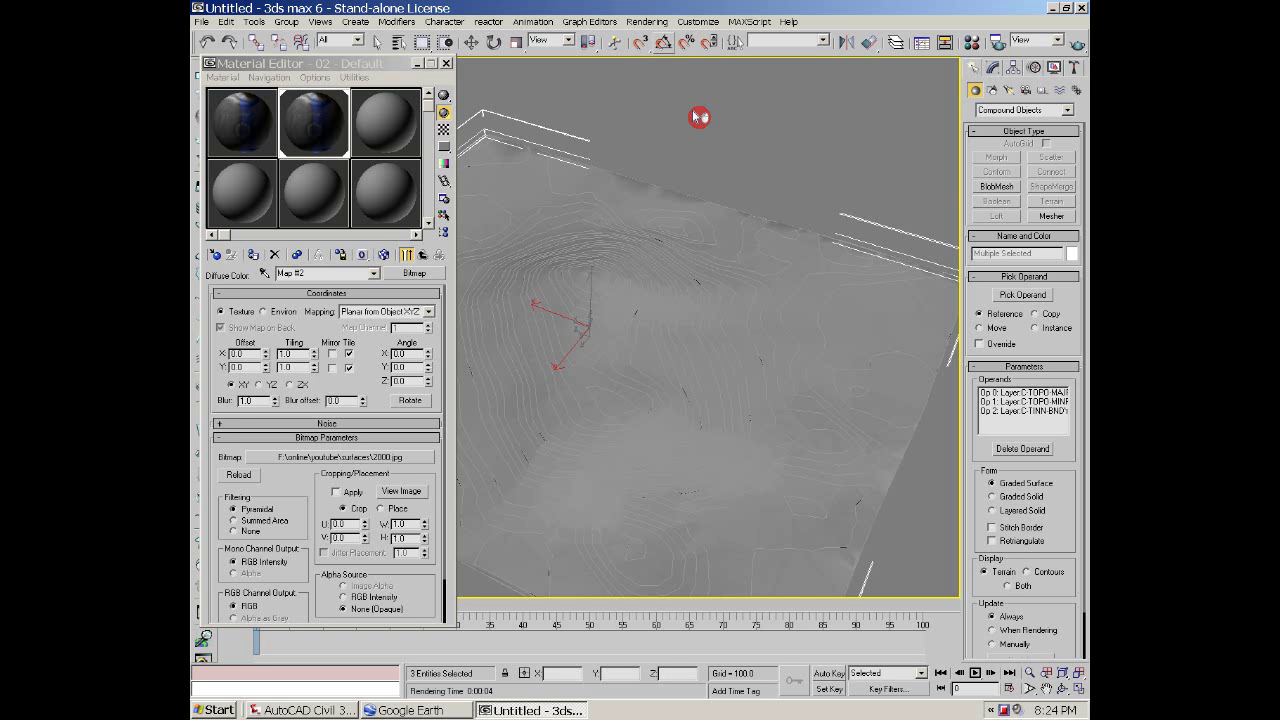
left_click(549, 480)
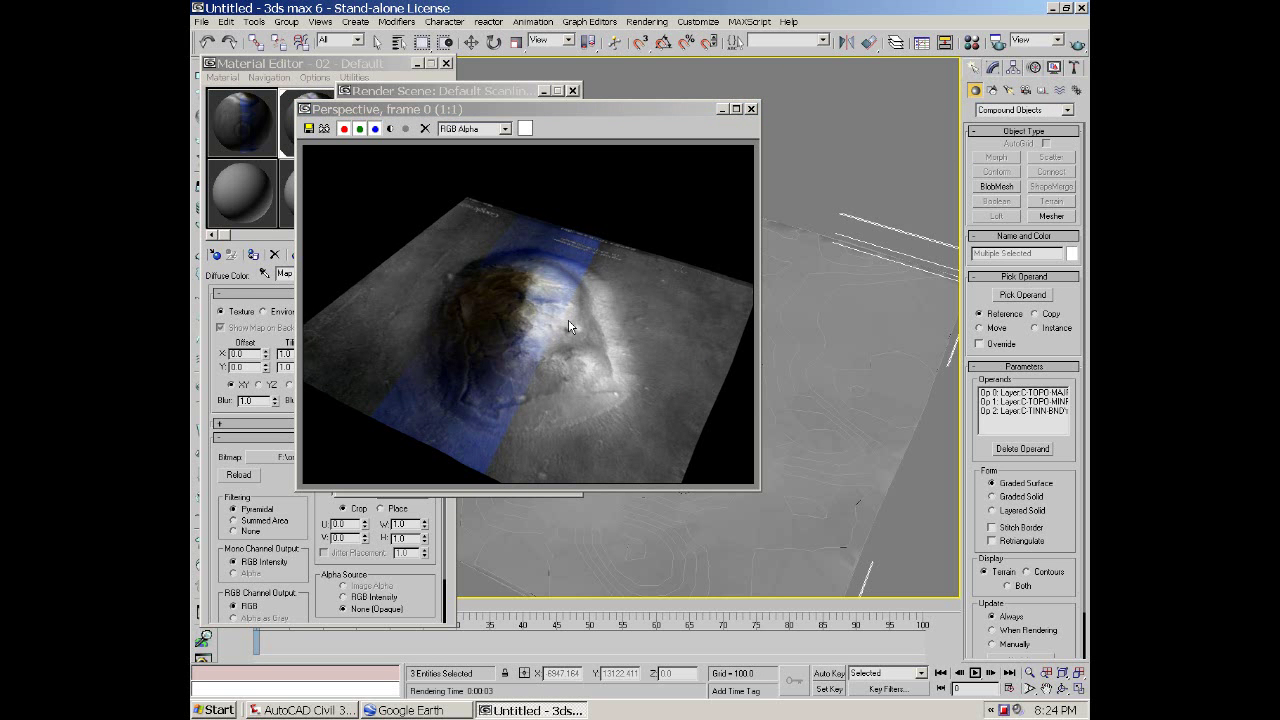
left_click(751, 108)
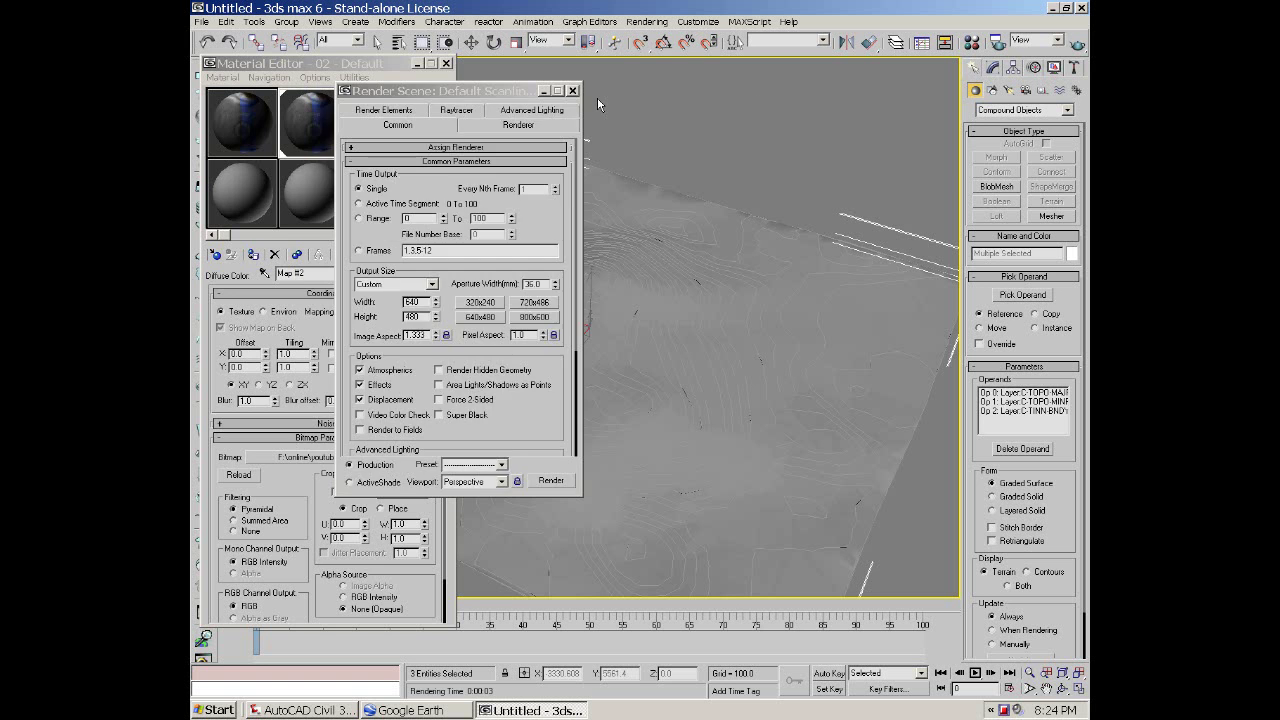
left_click(572, 90)
left_click(447, 63)
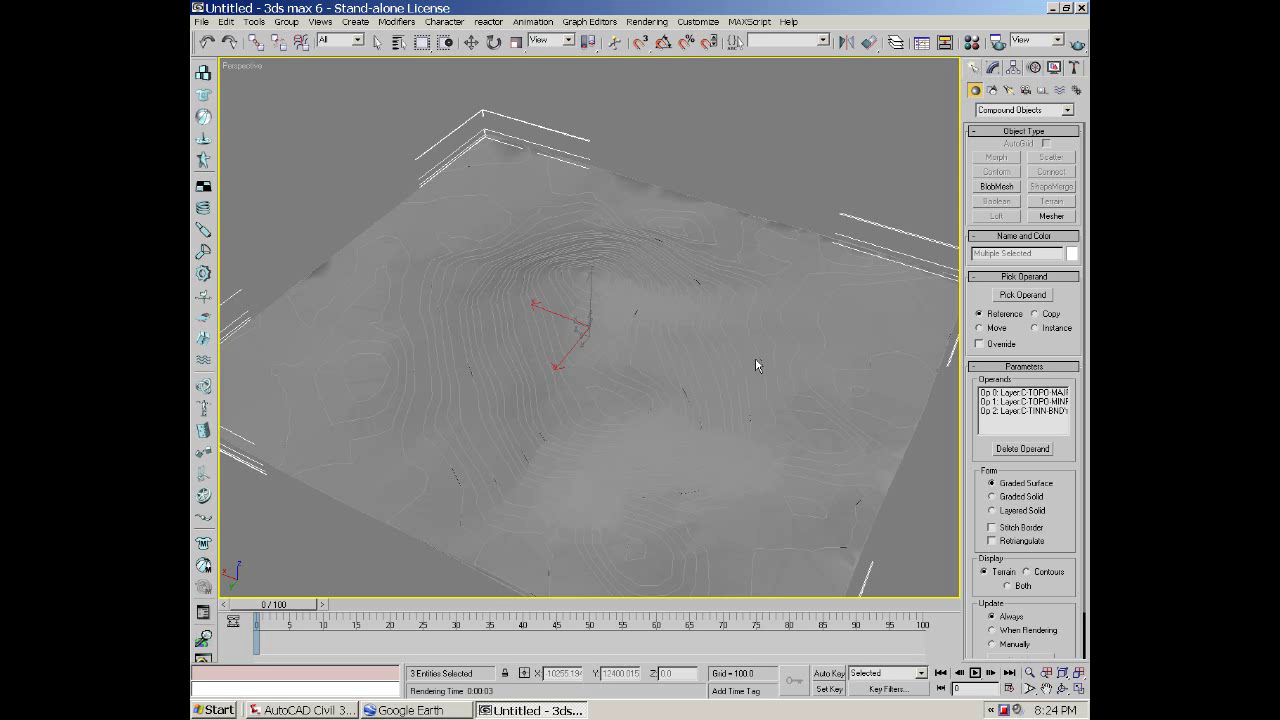
Orbit the Perspective view around the terrain with Arc Rotate
right_click(259, 73)
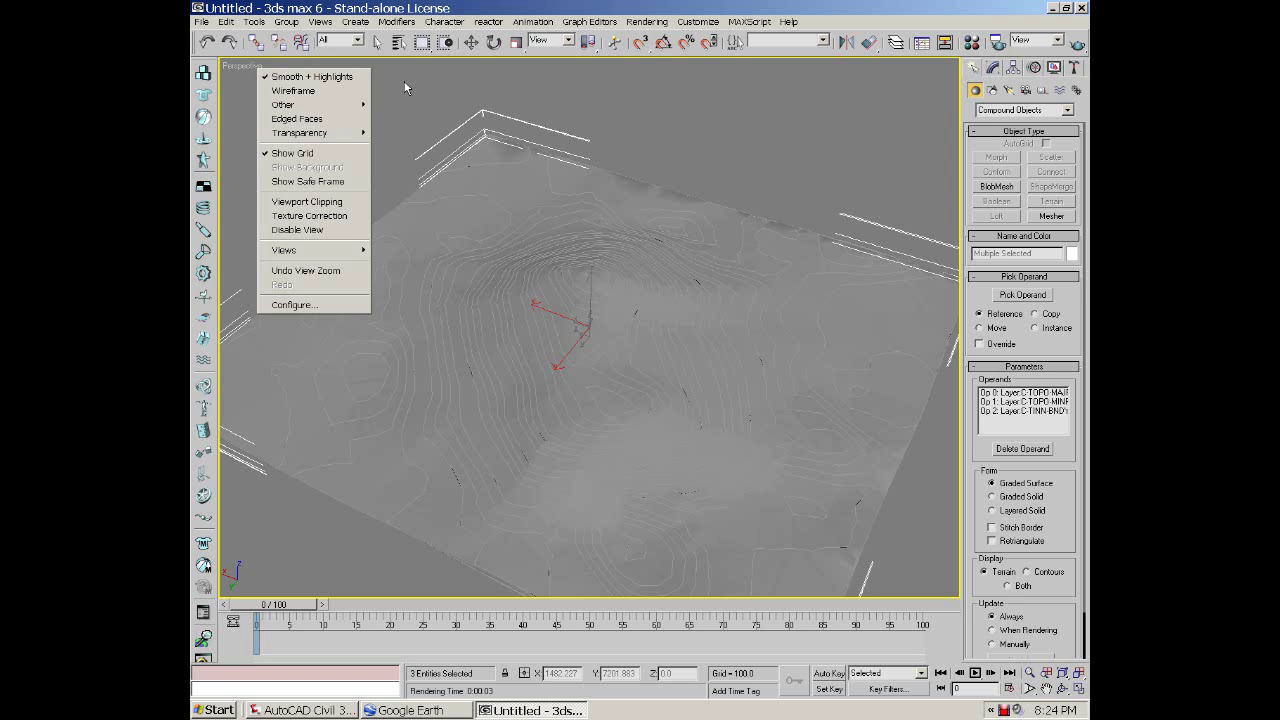
left_click(762, 354)
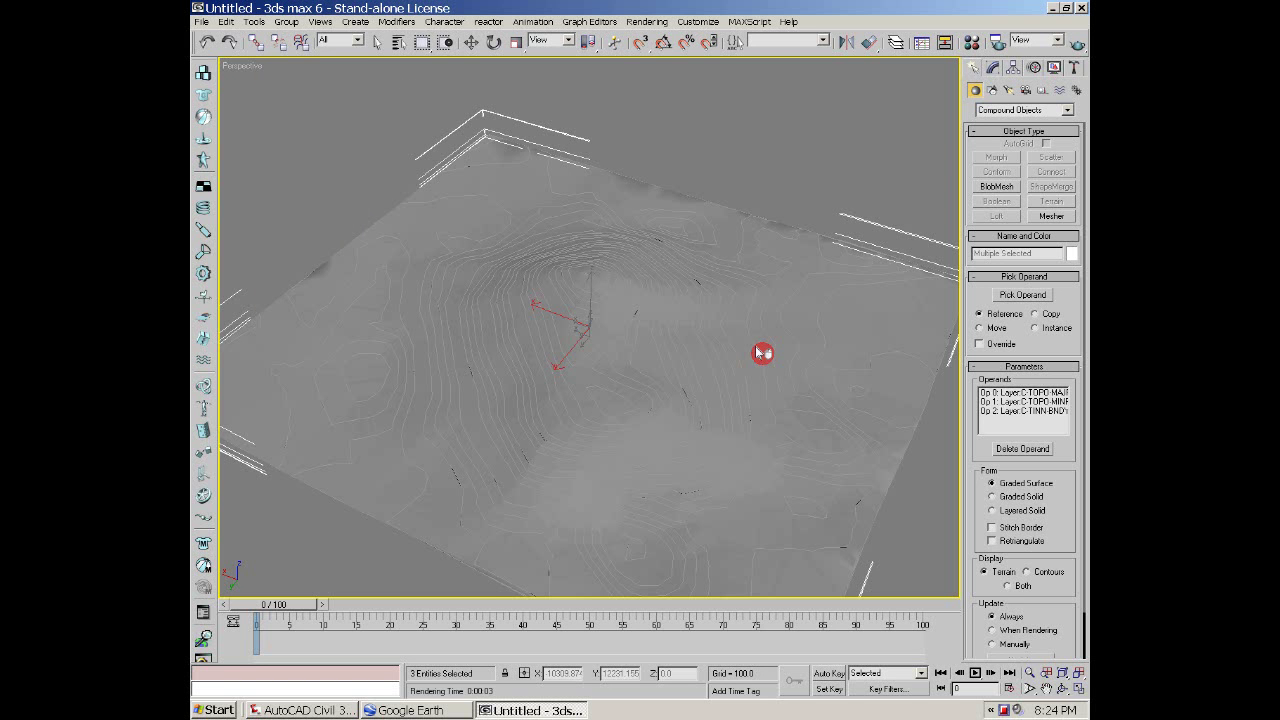
left_click(1062, 690)
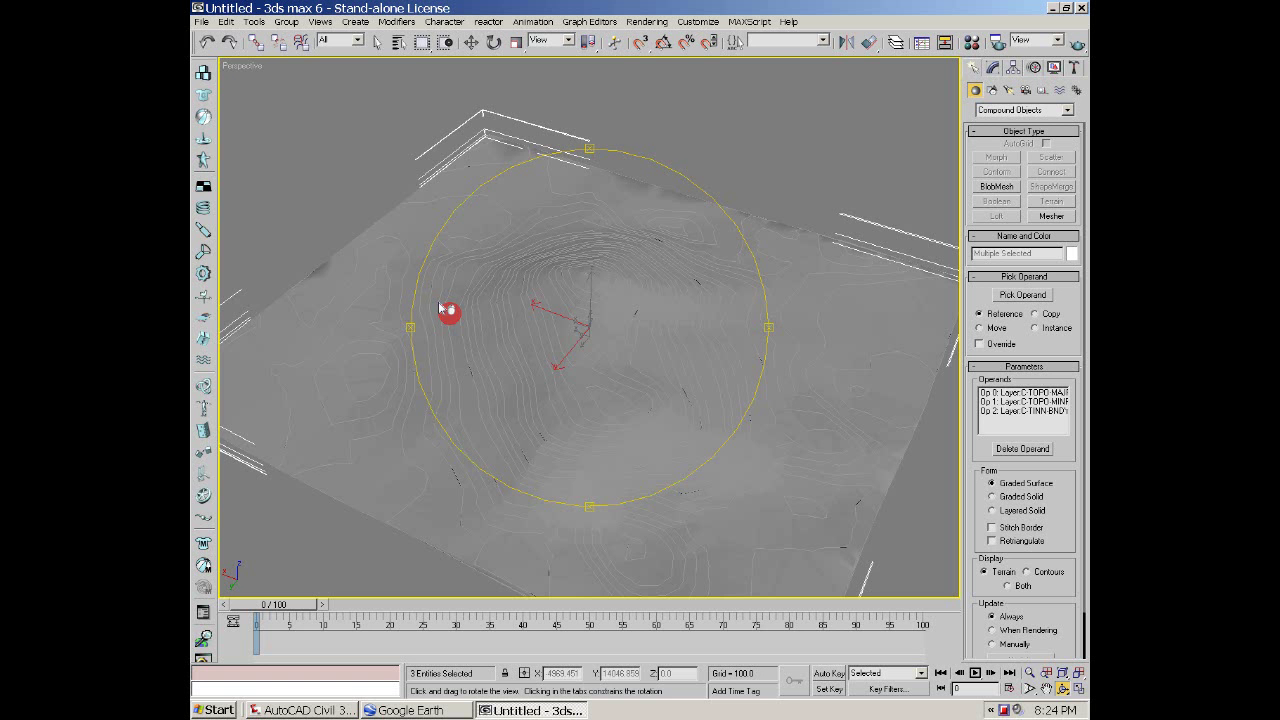
left_click_drag(442, 308, 604, 300)
Test-render the orbited view and close the render windows
left_click(646, 21)
left_click(660, 34)
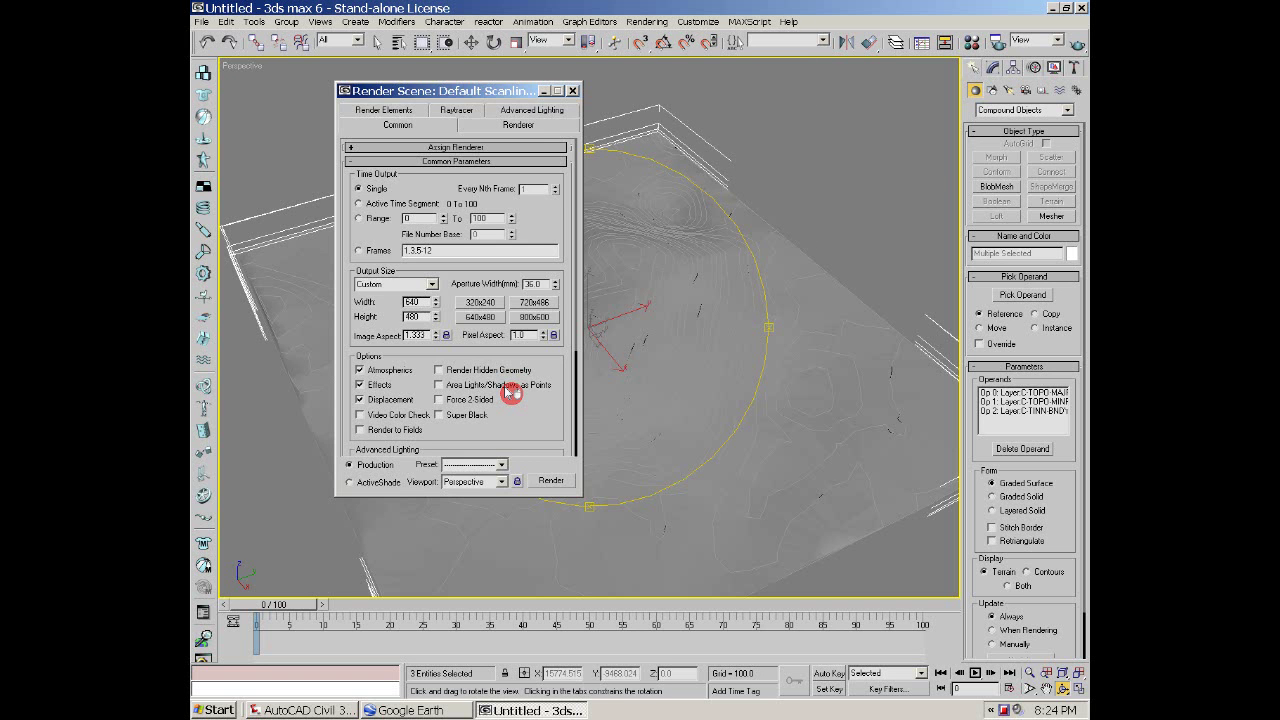
left_click(551, 480)
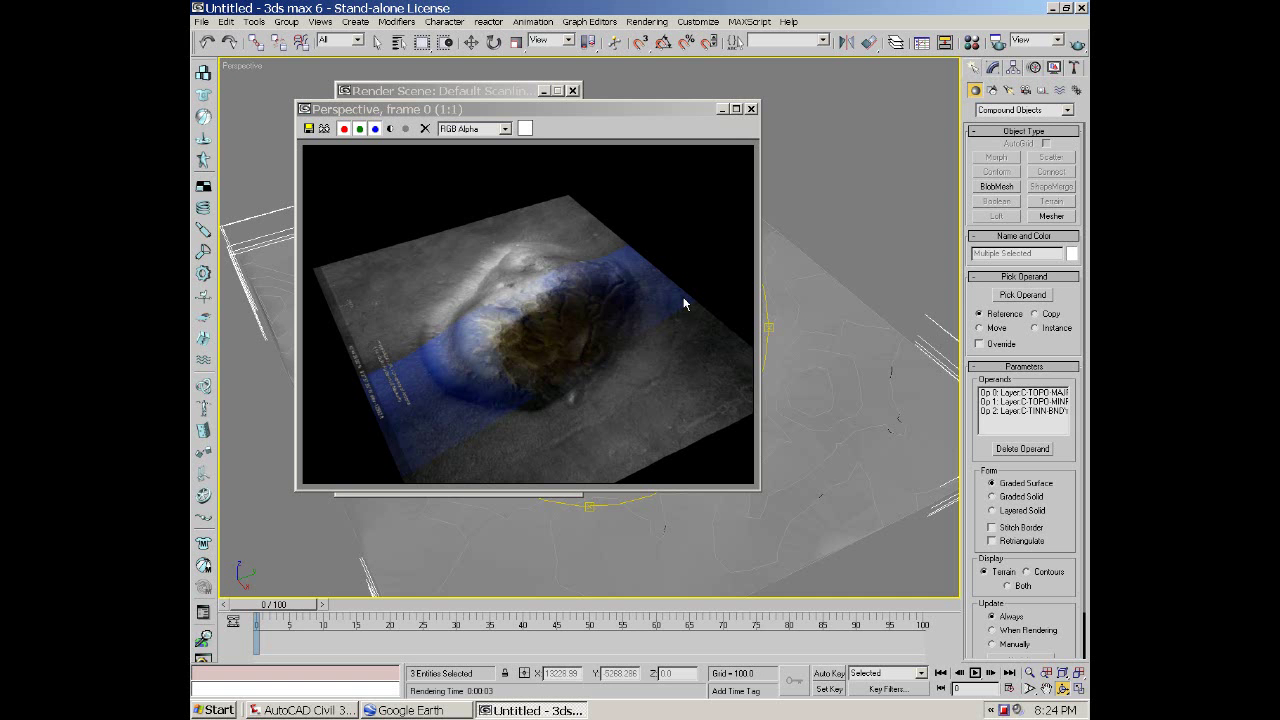
left_click(751, 108)
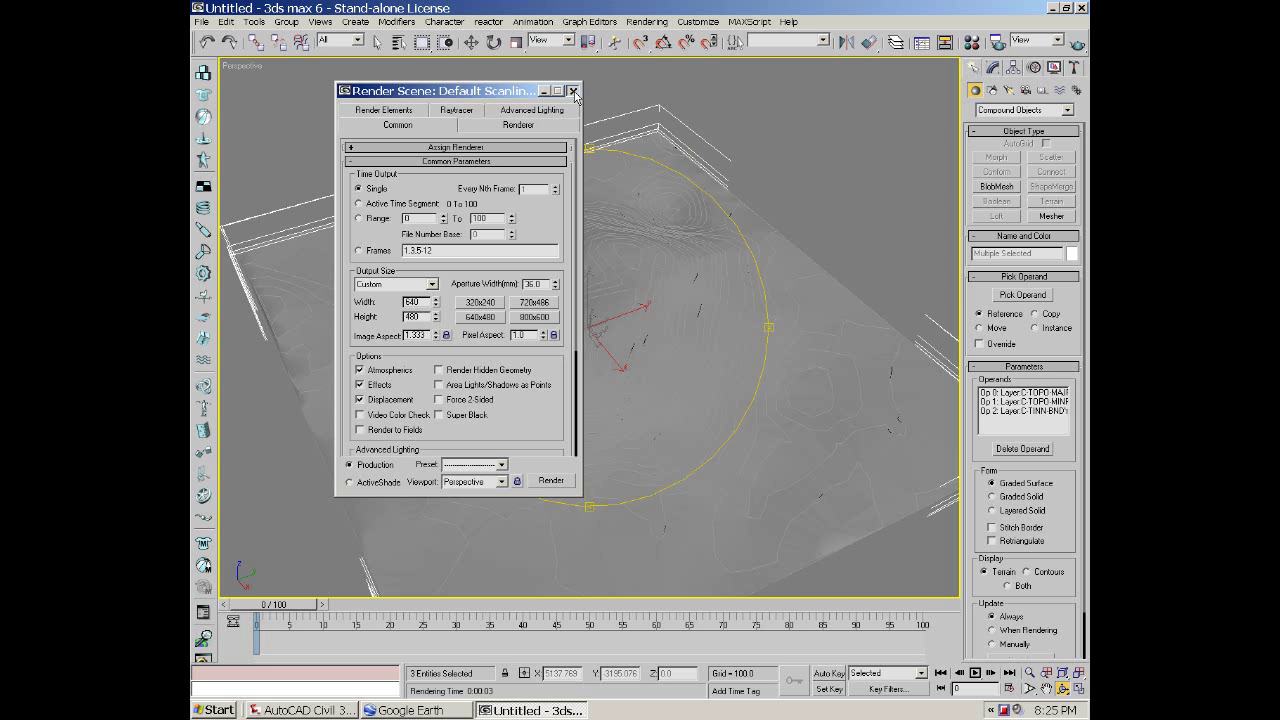
left_click(573, 91)
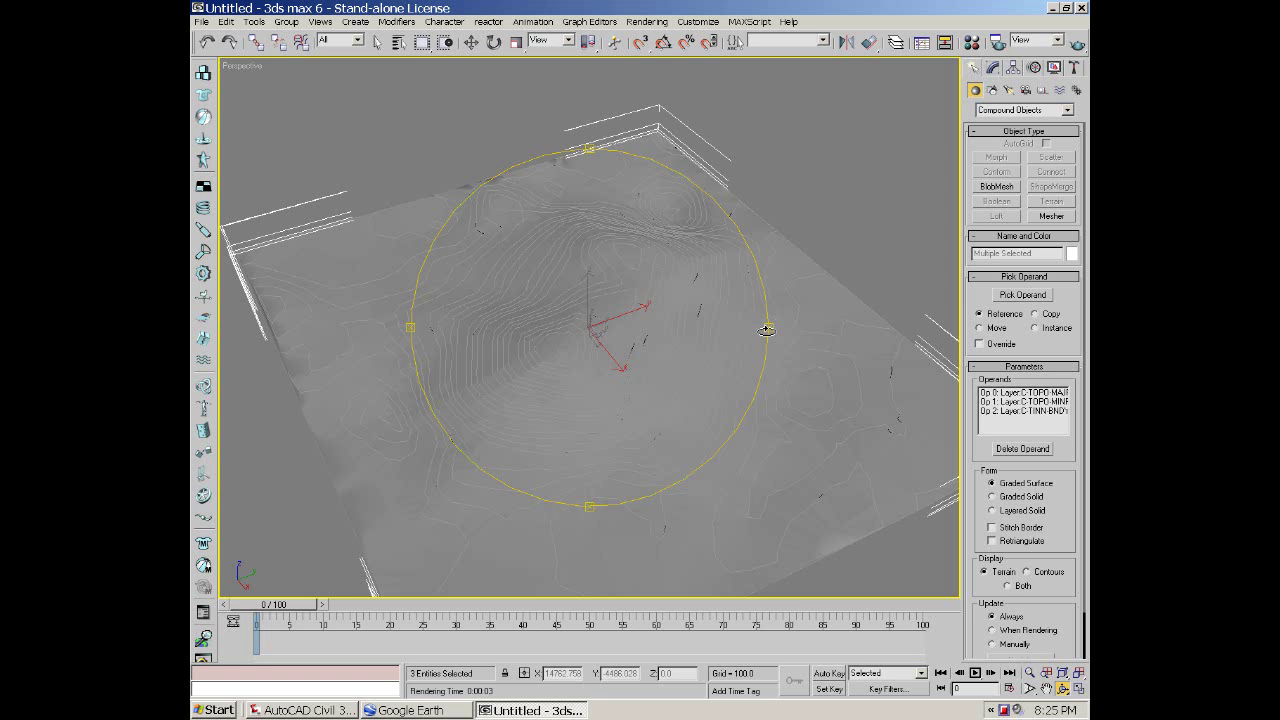
Orbit until the terrain sits square, then return to Select and Move
left_click_drag(766, 330, 875, 458)
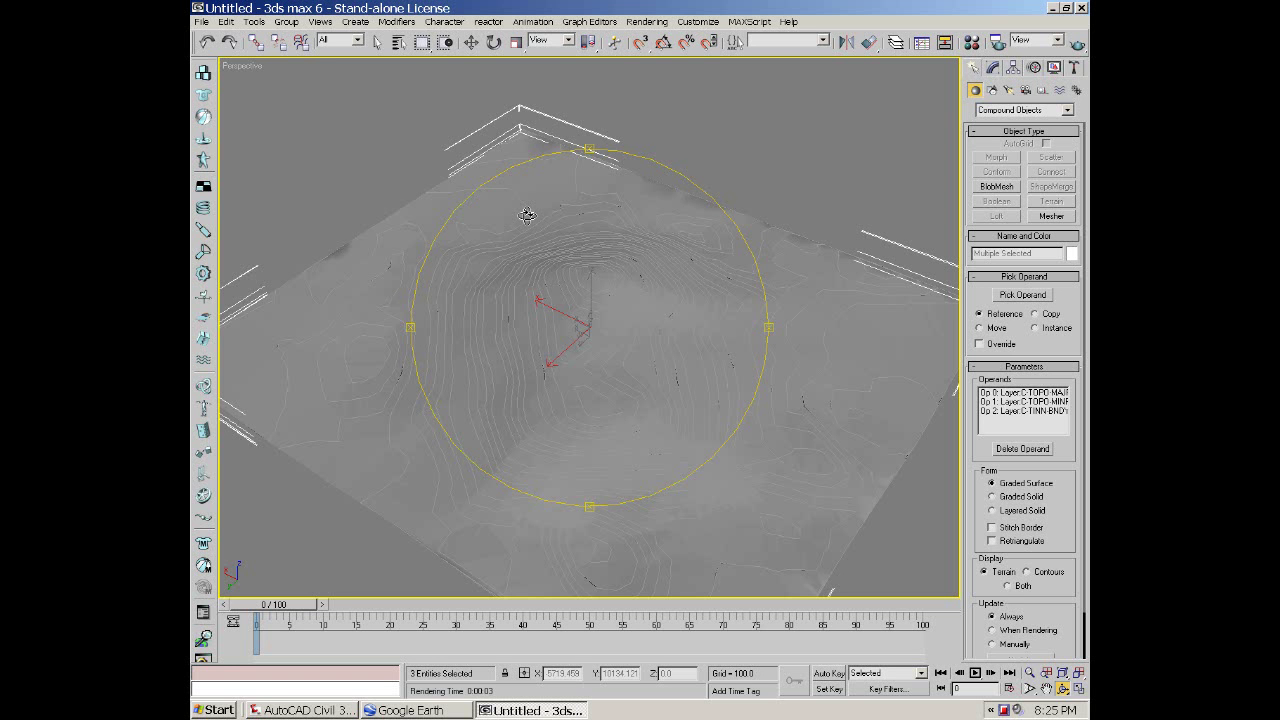
left_click(467, 42)
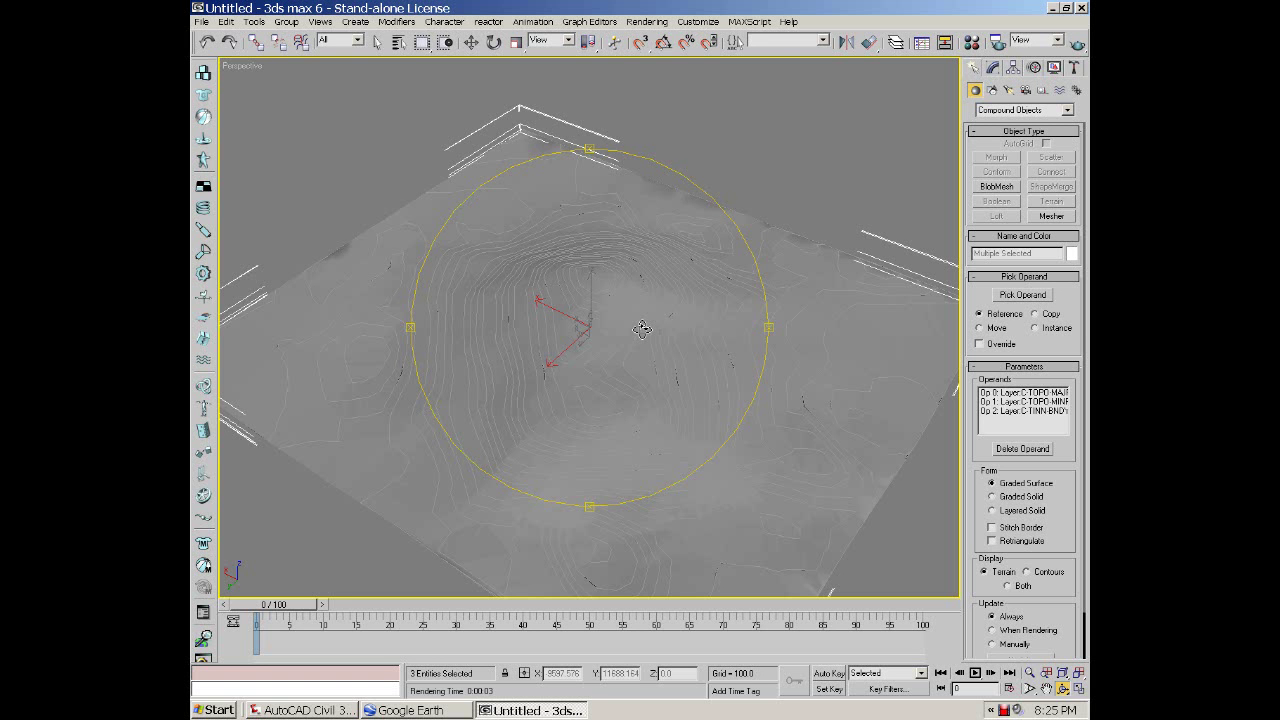
left_click(645, 21)
Render the final Perspective view of the Face on Mars terrain draped with 2000.jpg
left_click(642, 37)
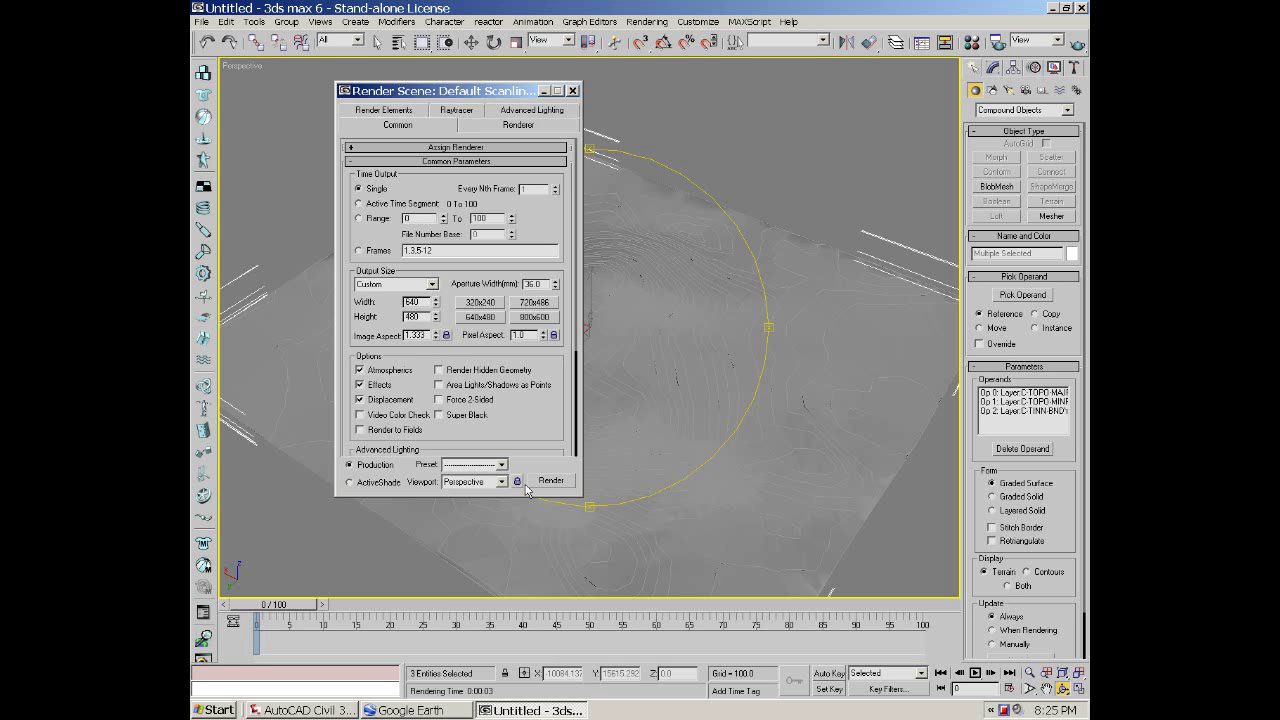
left_click(550, 481)
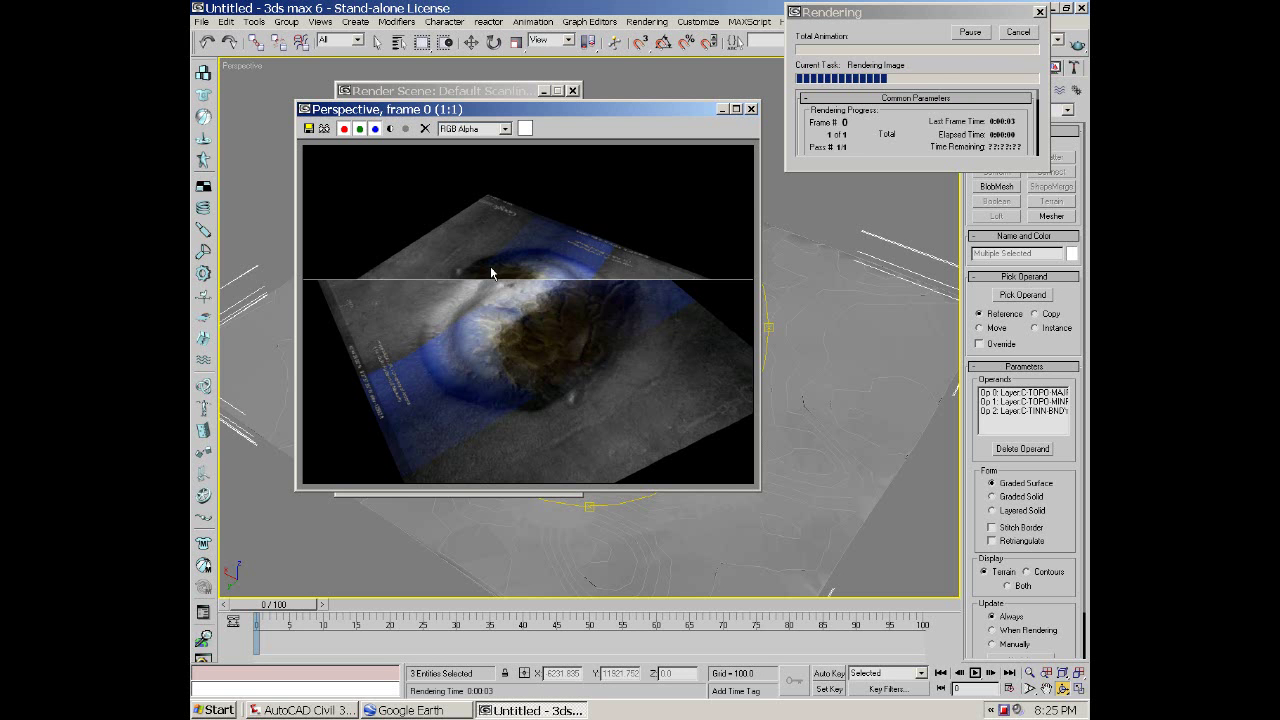